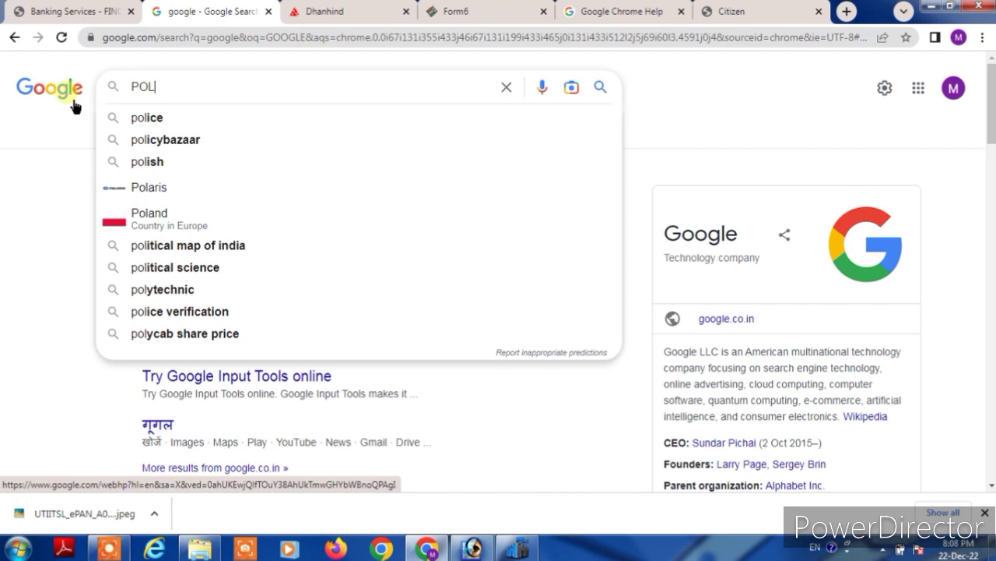
# Step: Search Google for "police verification jharkhand" and open the Citizen Jharkhand Police site
pyautogui.write('ICE ')
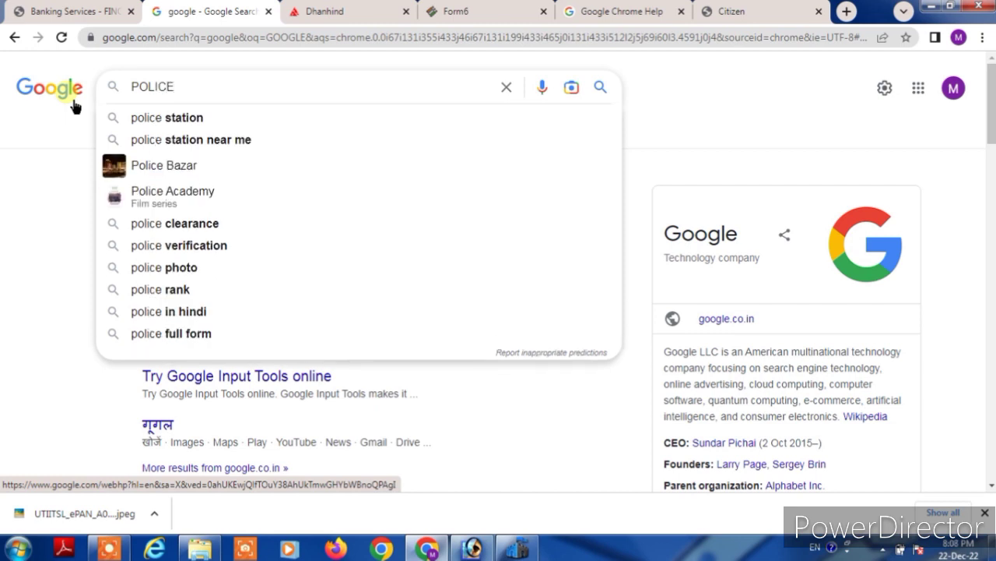
pyautogui.write('VER')
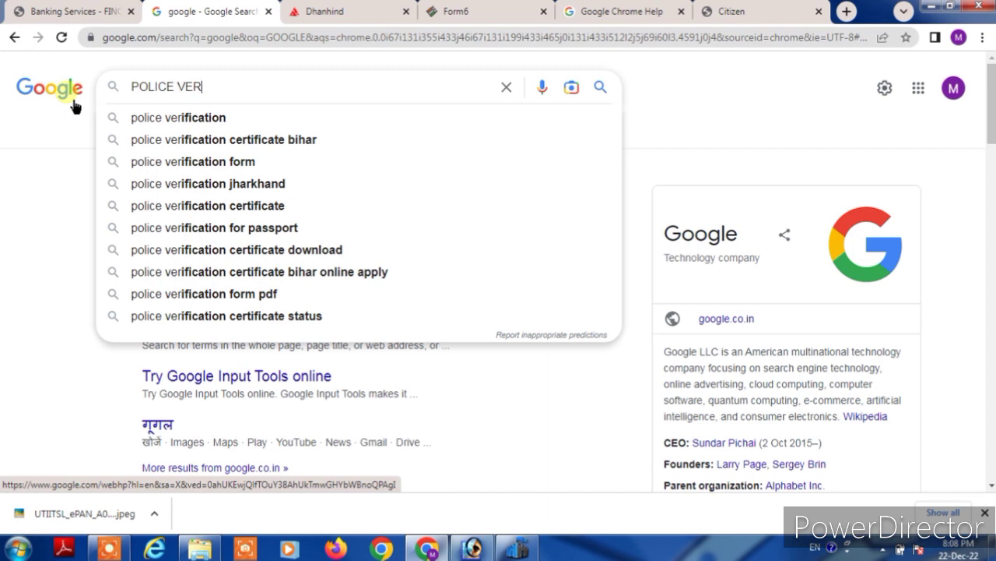
pyautogui.press('Down')
pyautogui.write('JH')
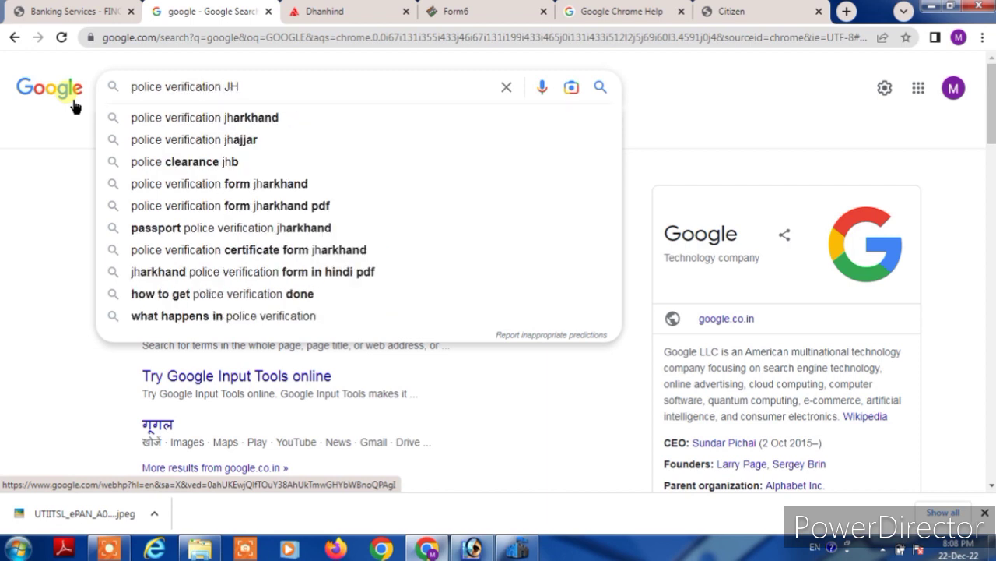
pyautogui.press('Down')
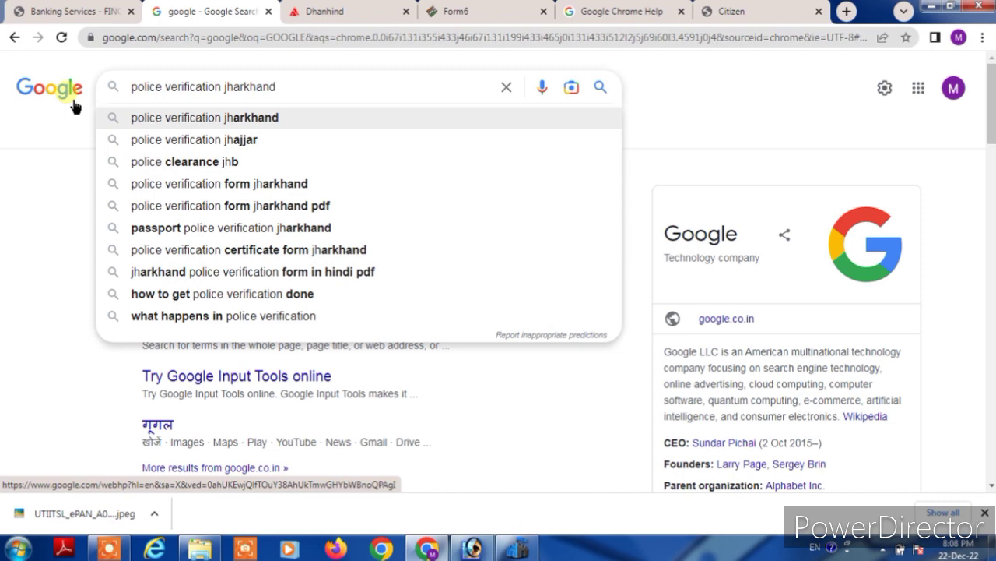
pyautogui.press('Return')
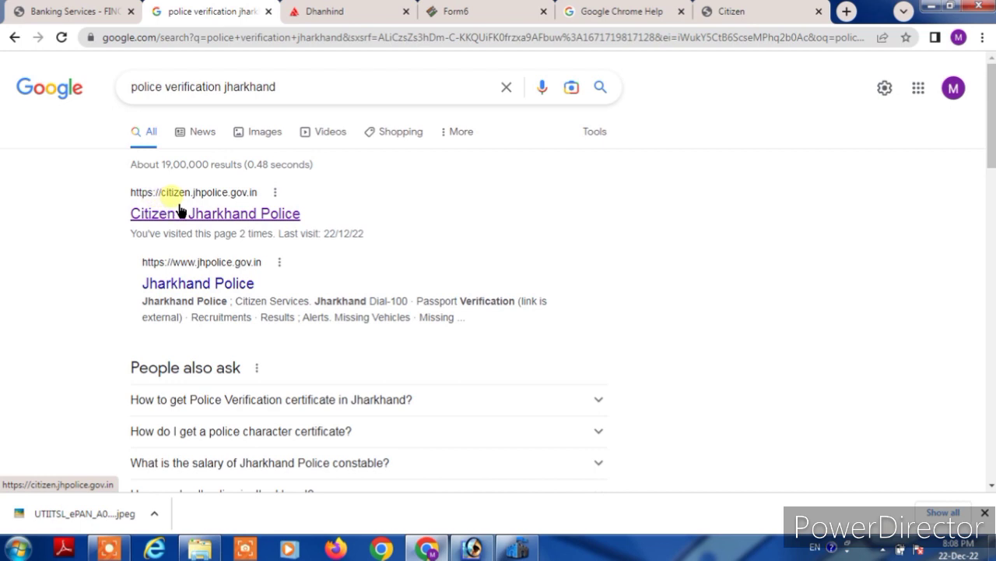
pyautogui.click(207, 214)
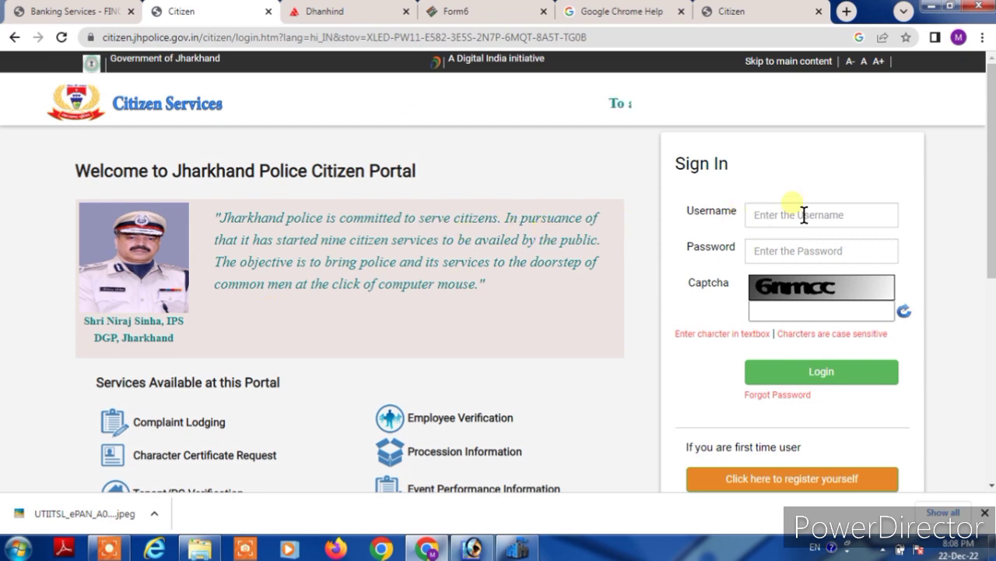
# Step: Open the citizen registration form for first-time users and dismiss the translation prompt
pyautogui.click(799, 253)
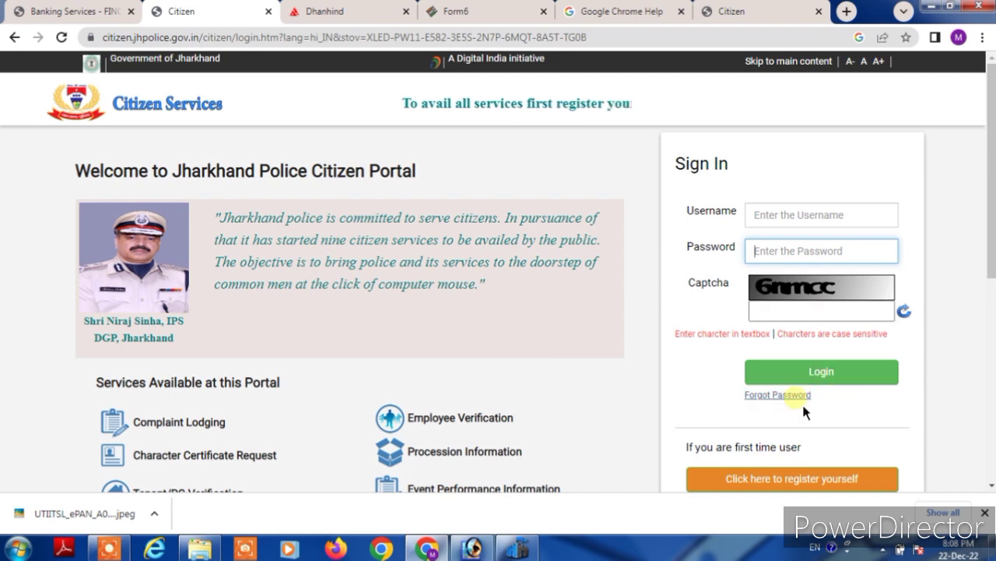
pyautogui.moveTo(992, 142); pyautogui.dragTo(992, 241)
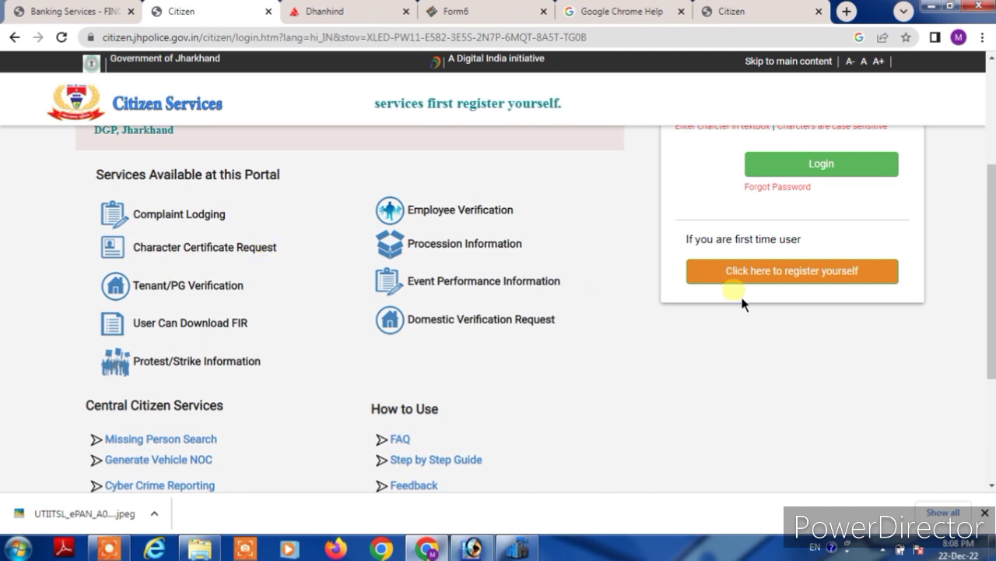
pyautogui.click(812, 286)
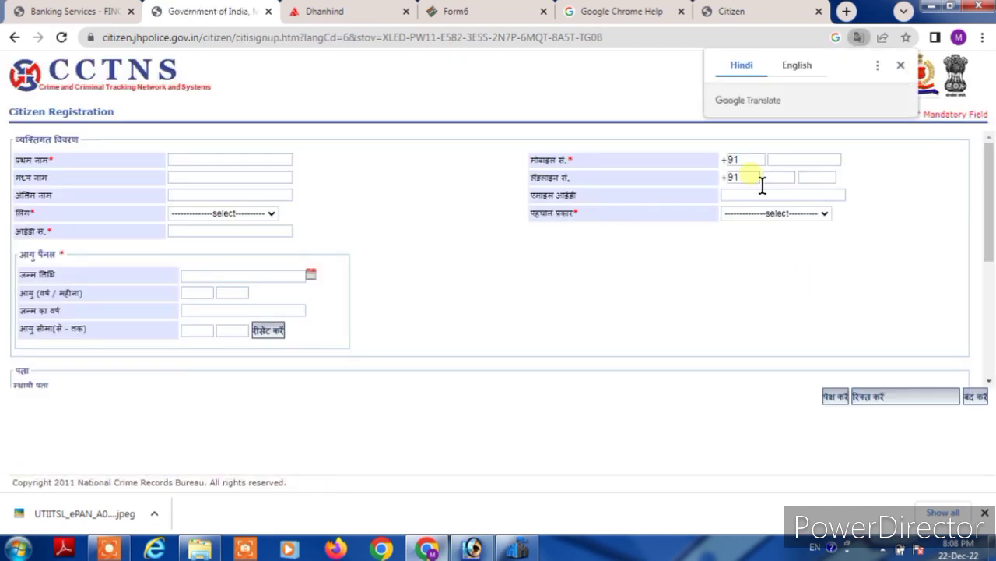
pyautogui.click(903, 66)
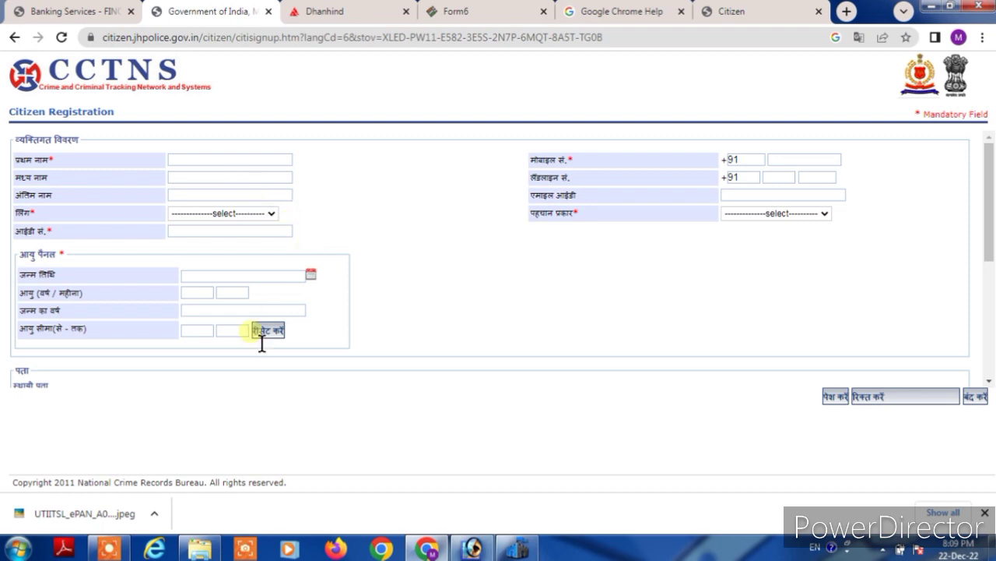
# Step: Examine the personal details fields, including the available gender and identification type options
pyautogui.click(184, 160)
pyautogui.click(206, 179)
pyautogui.click(216, 213)
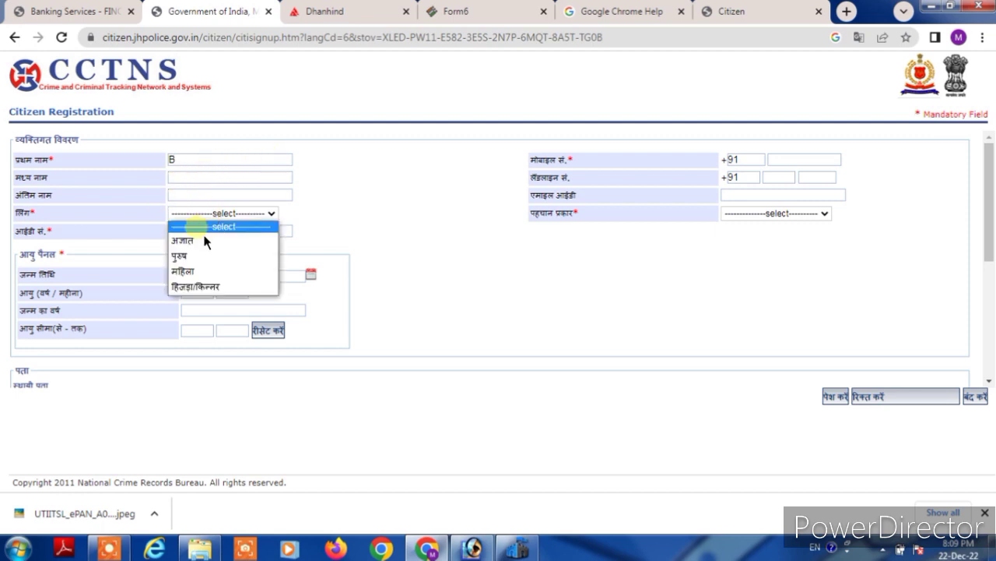
pyautogui.click(316, 247)
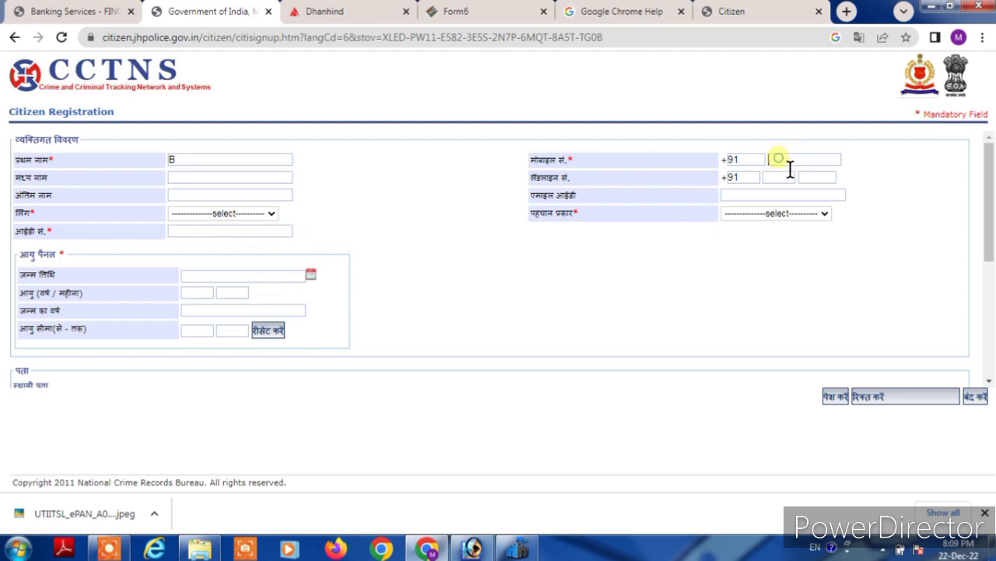
pyautogui.click(750, 211)
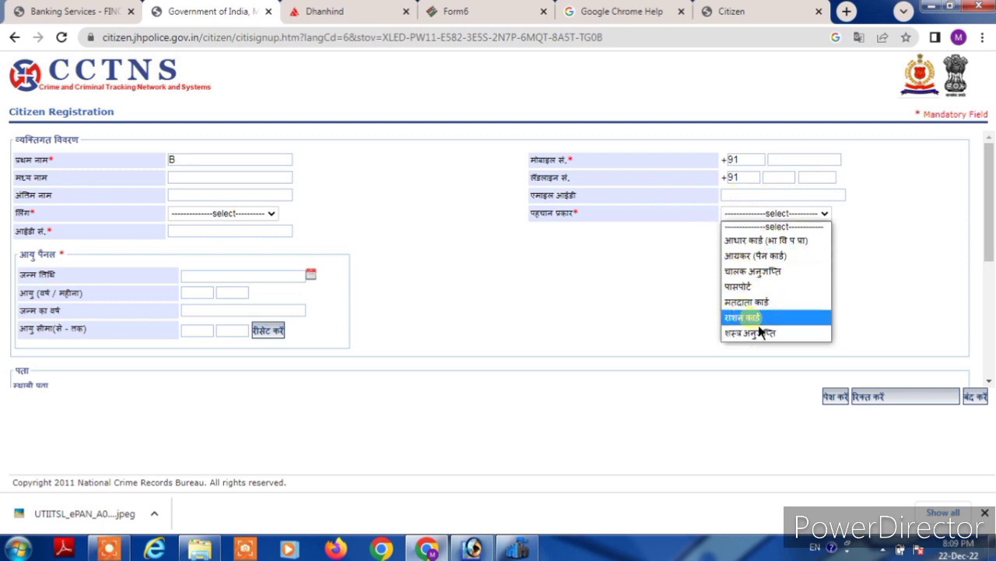
pyautogui.click(506, 272)
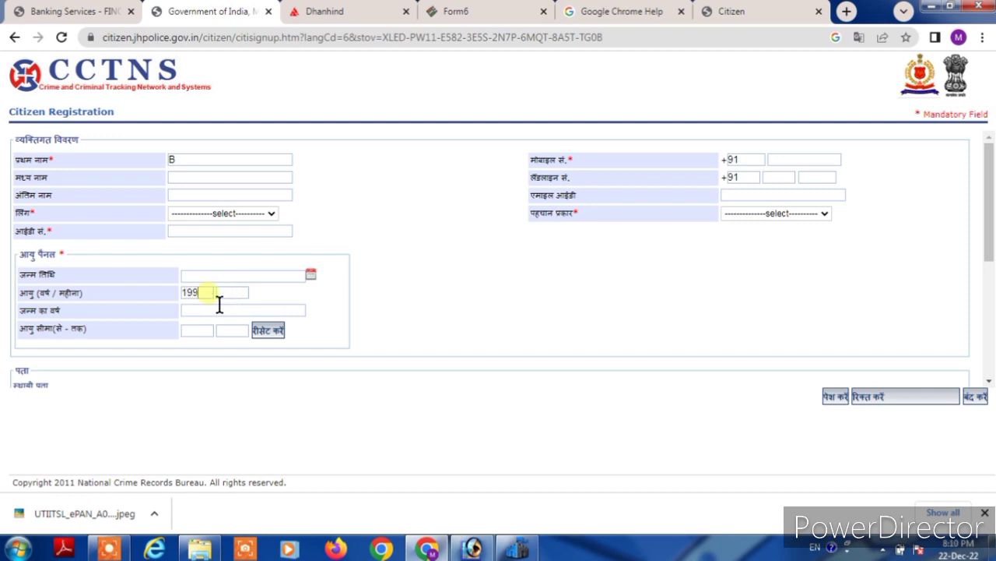
# Step: Set the age to 25 years and 5 months in the age section
pyautogui.write('25')
pyautogui.press('Tab')
pyautogui.write('5')
# Step: Set the state of the permanent address to झारखंड (Jharkhand)
pyautogui.scroll(-2, 989, 226)
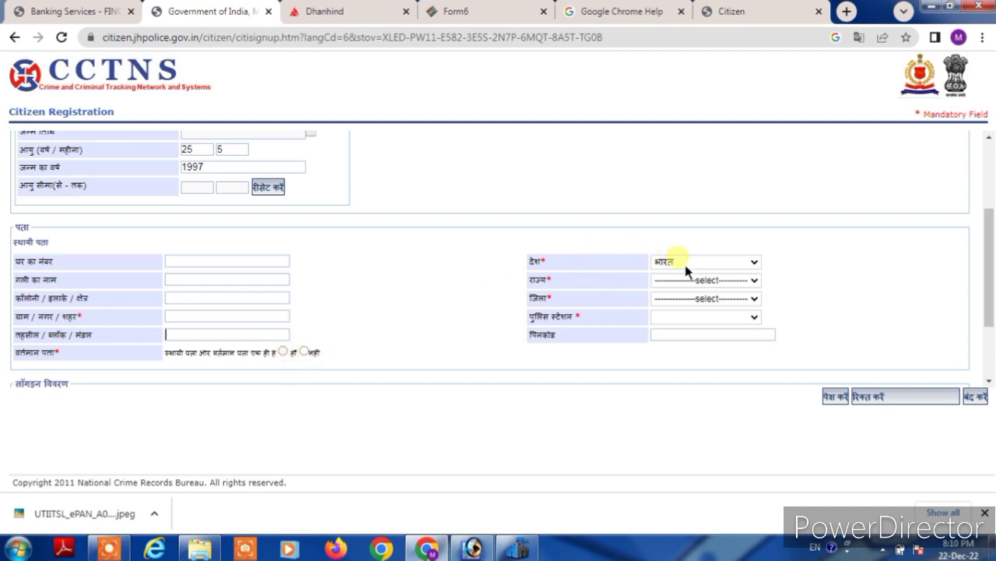
pyautogui.click(700, 280)
pyautogui.click(703, 282)
pyautogui.click(682, 299)
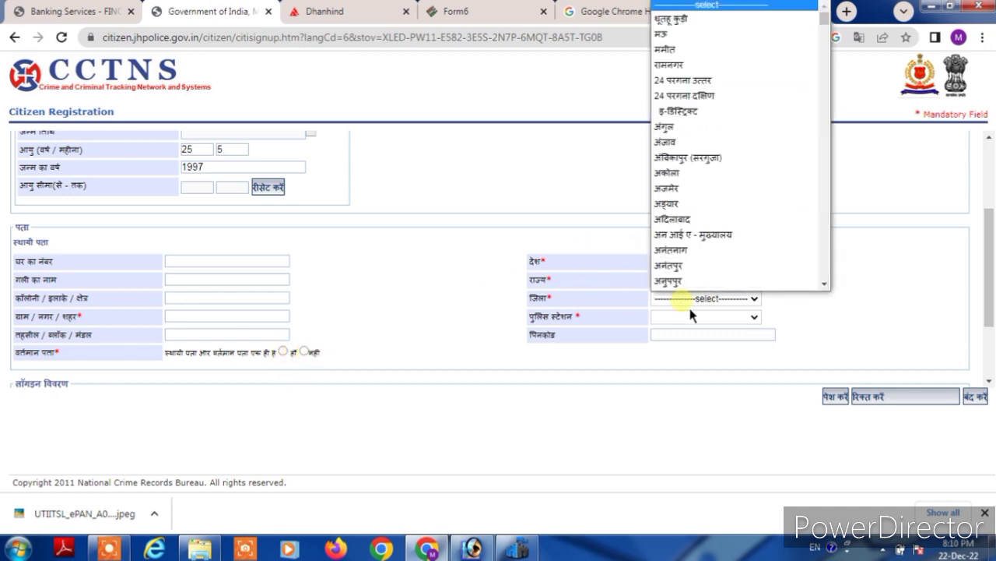
pyautogui.click(689, 302)
pyautogui.click(684, 315)
pyautogui.click(691, 326)
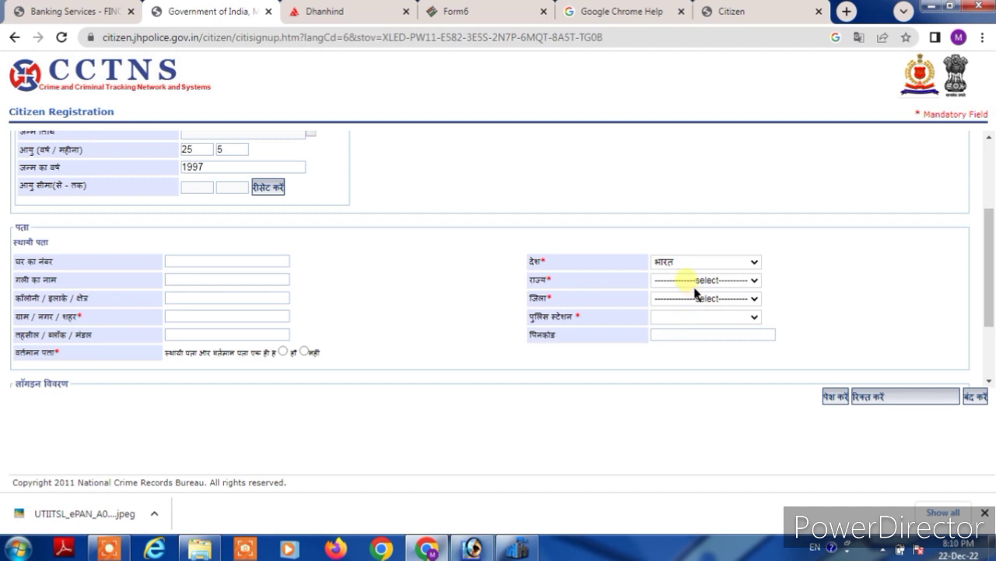
pyautogui.click(697, 282)
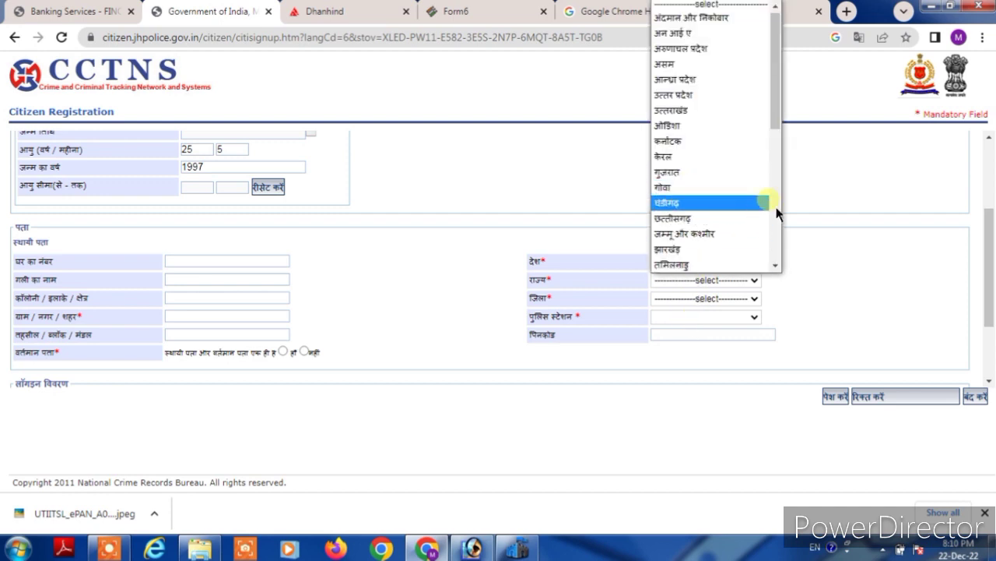
pyautogui.click(701, 248)
# Step: Examine the district choices and the police station and PIN code fields of the permanent address
pyautogui.click(696, 301)
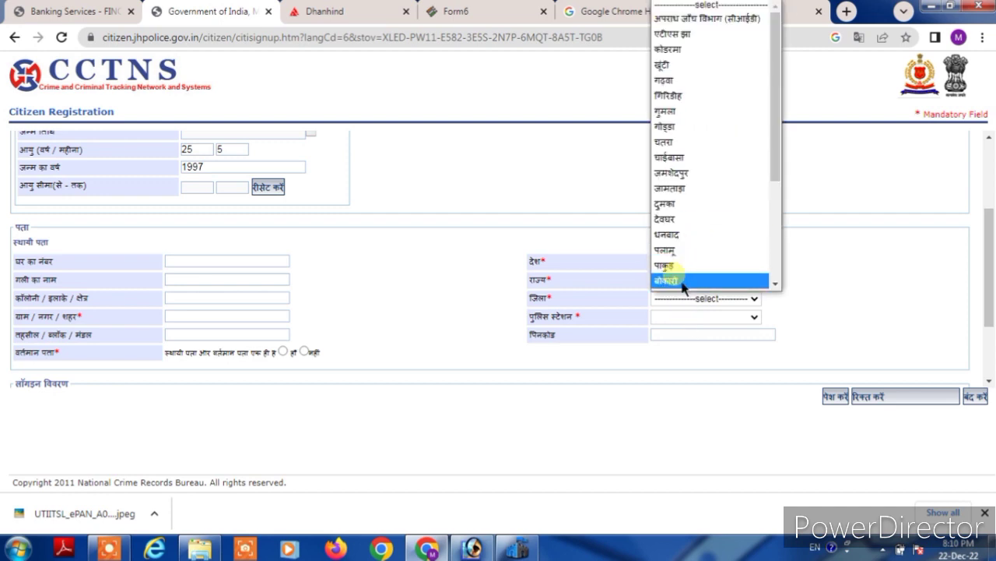
pyautogui.click(828, 263)
pyautogui.click(710, 317)
pyautogui.click(718, 330)
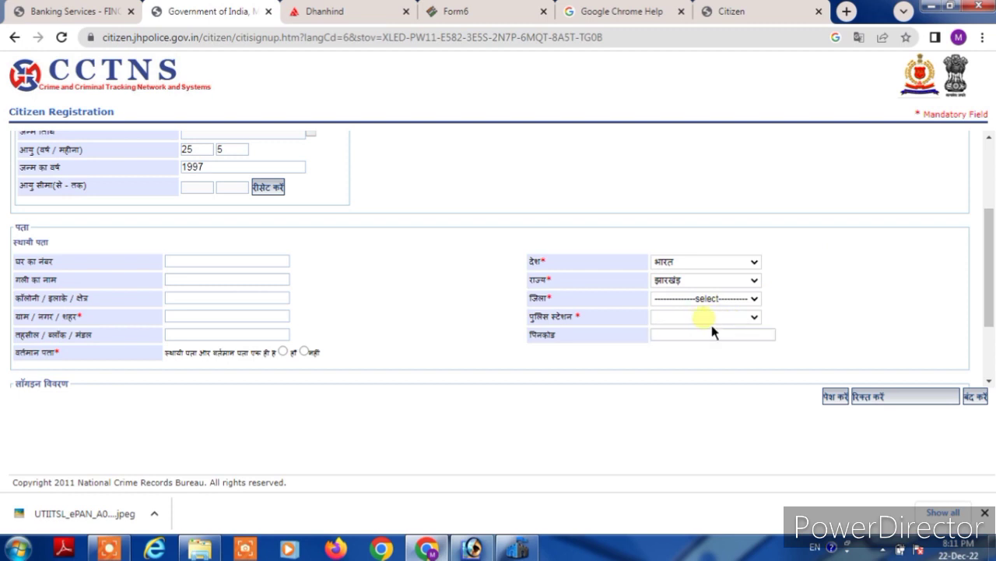
pyautogui.click(747, 317)
pyautogui.click(781, 346)
pyautogui.click(726, 335)
# Step: Examine the login ID, password and password confirmation fields in the login details section
pyautogui.scroll(-2, 989, 265)
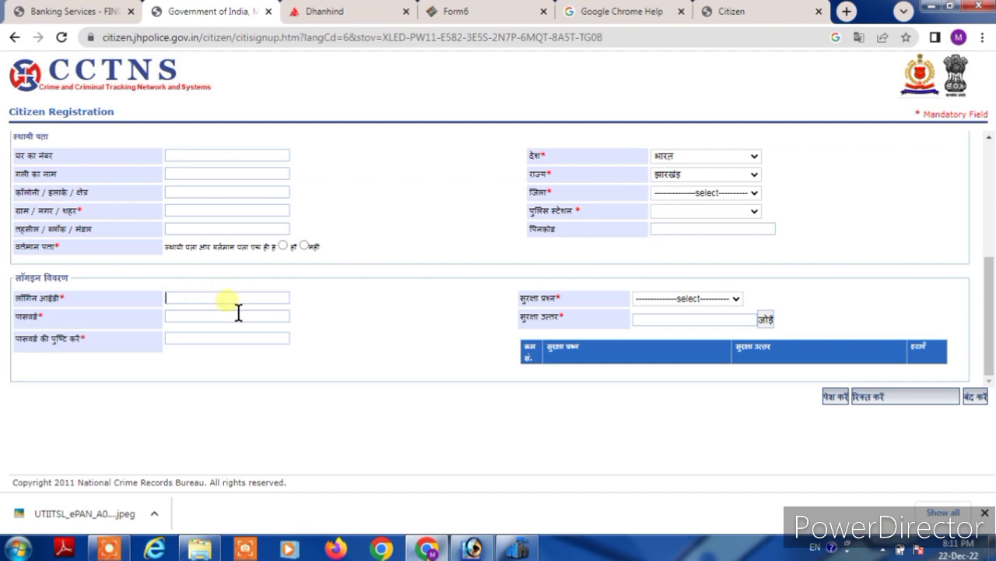
pyautogui.click(205, 318)
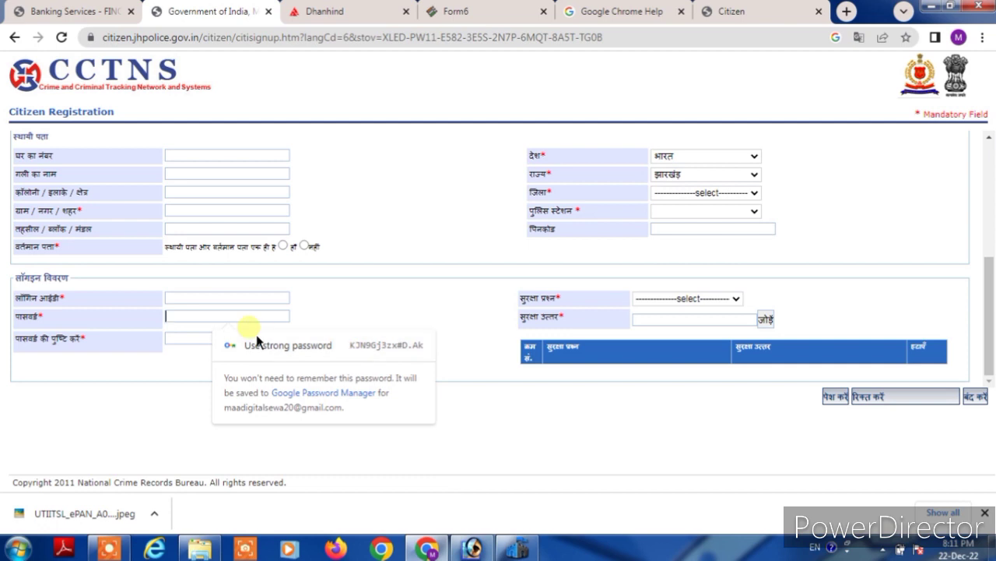
pyautogui.press('capslock')
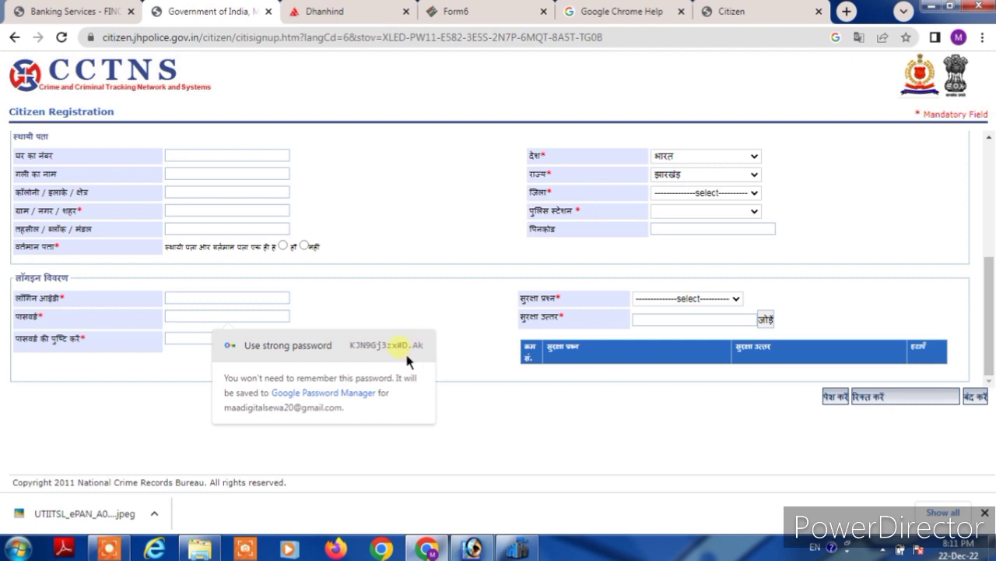
pyautogui.click(200, 342)
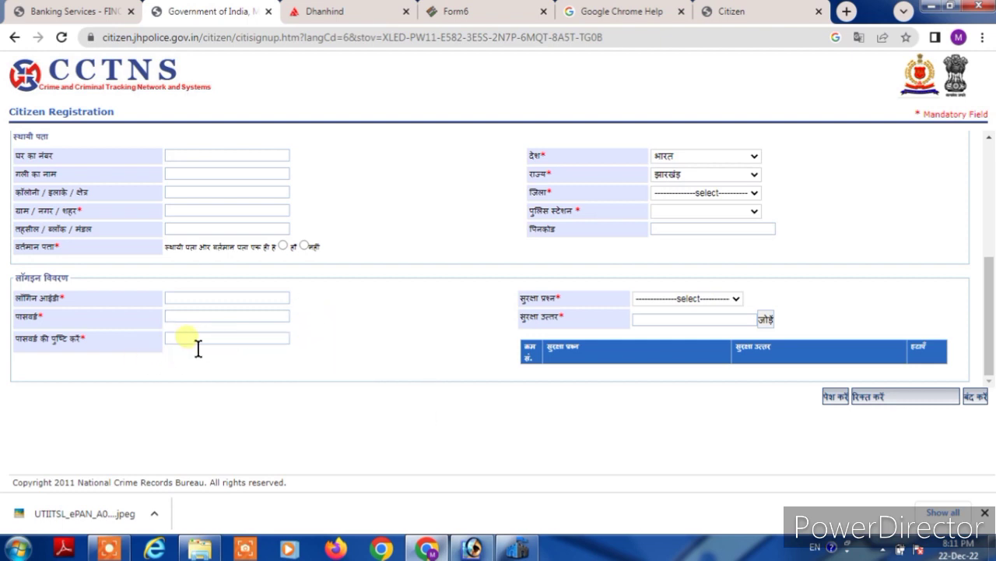
# Step: Review the security question options, try to add an entry with no question selected, and dismiss the alert
pyautogui.click(707, 303)
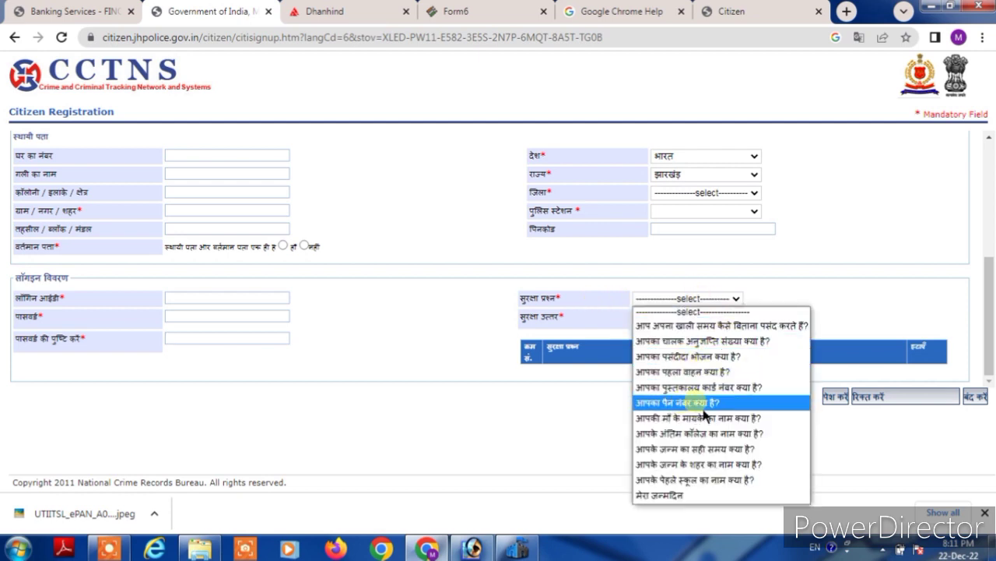
pyautogui.click(839, 305)
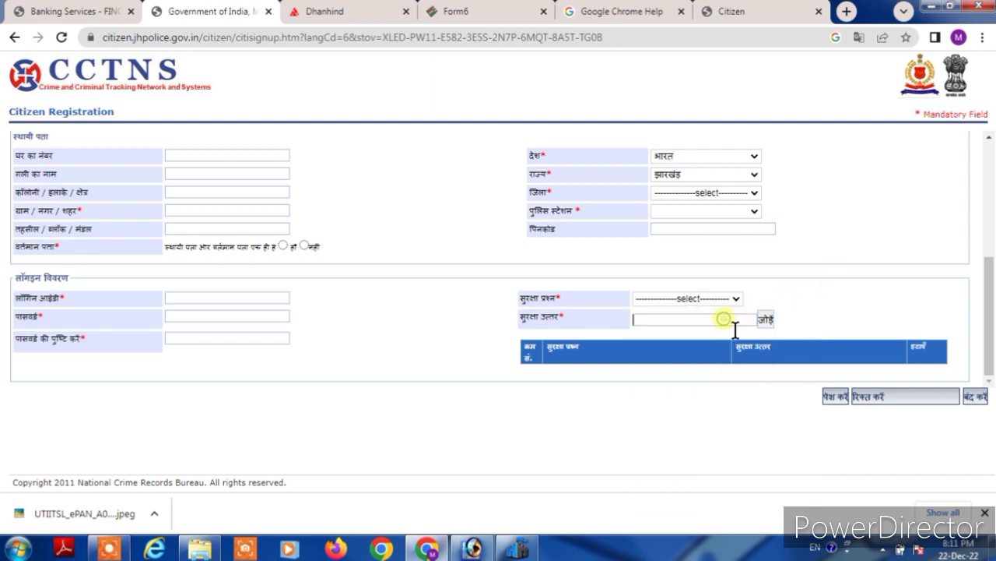
pyautogui.click(766, 320)
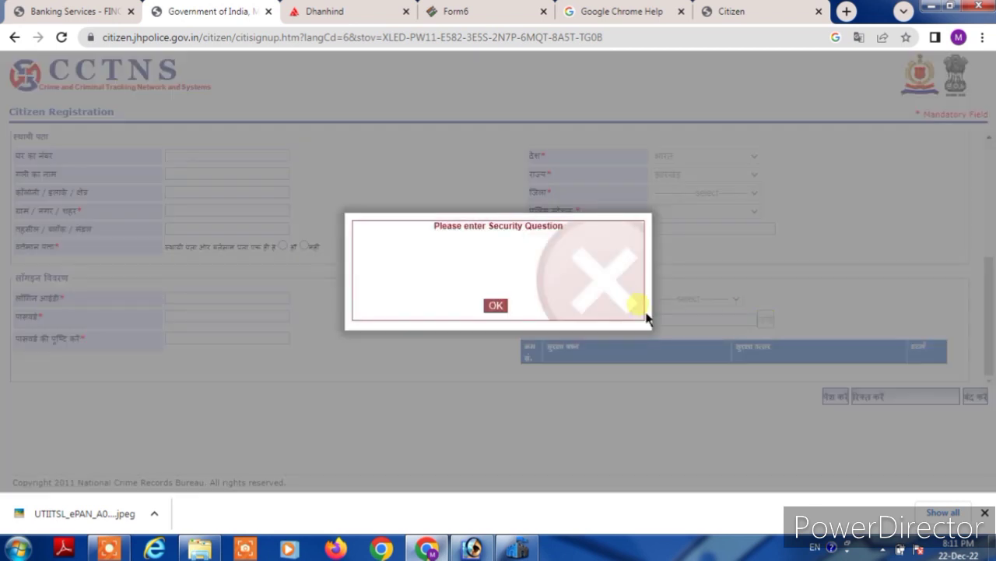
pyautogui.click(502, 310)
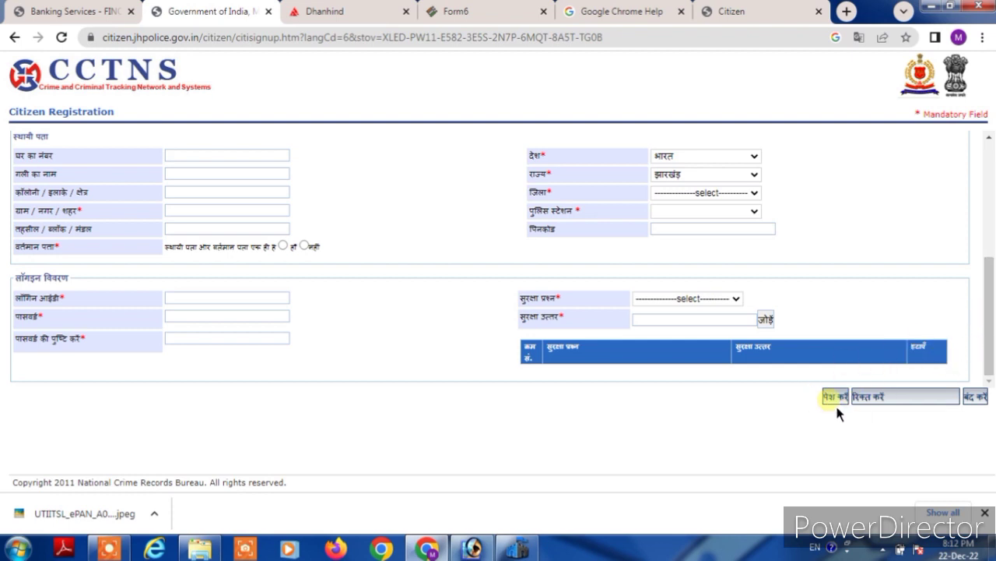
pyautogui.click(109, 549)
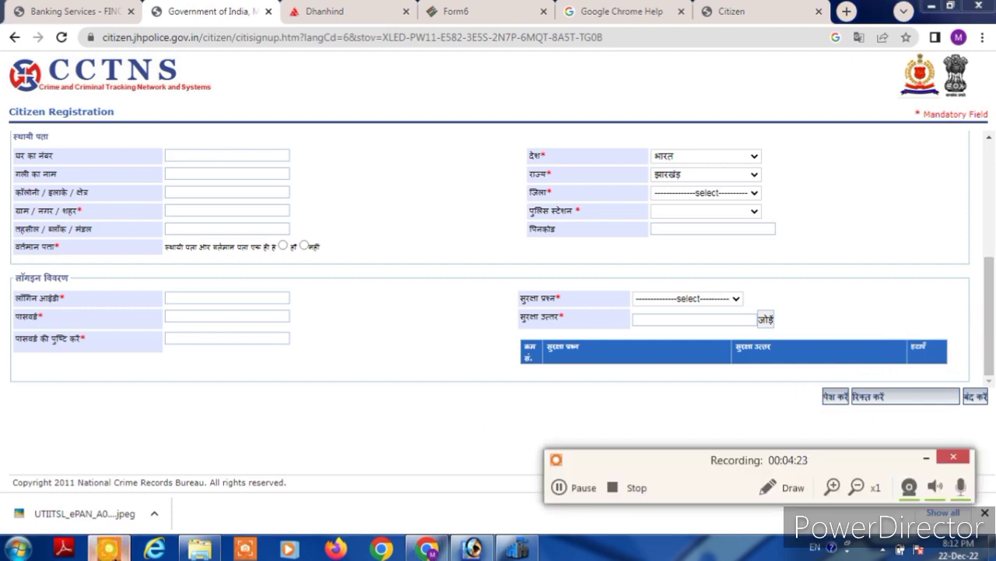
pyautogui.click(562, 503)
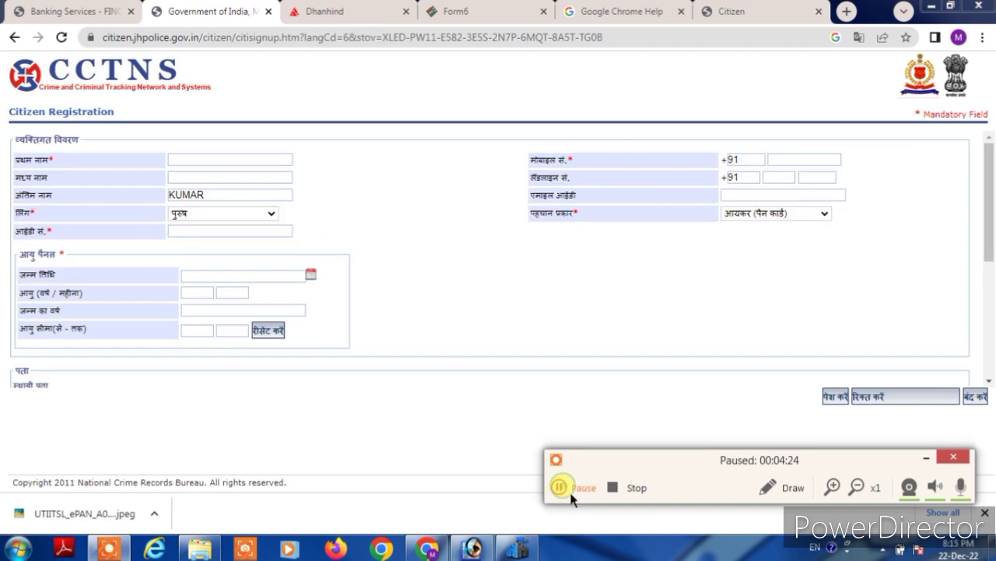
pyautogui.click(572, 495)
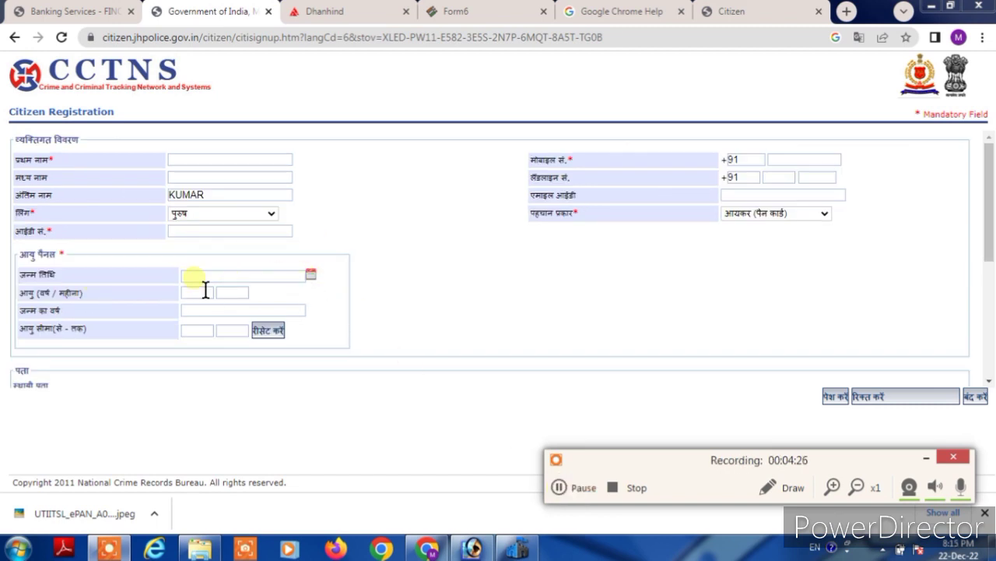
# Step: Set the applicant's date of birth using the calendar in the age section
pyautogui.click(313, 275)
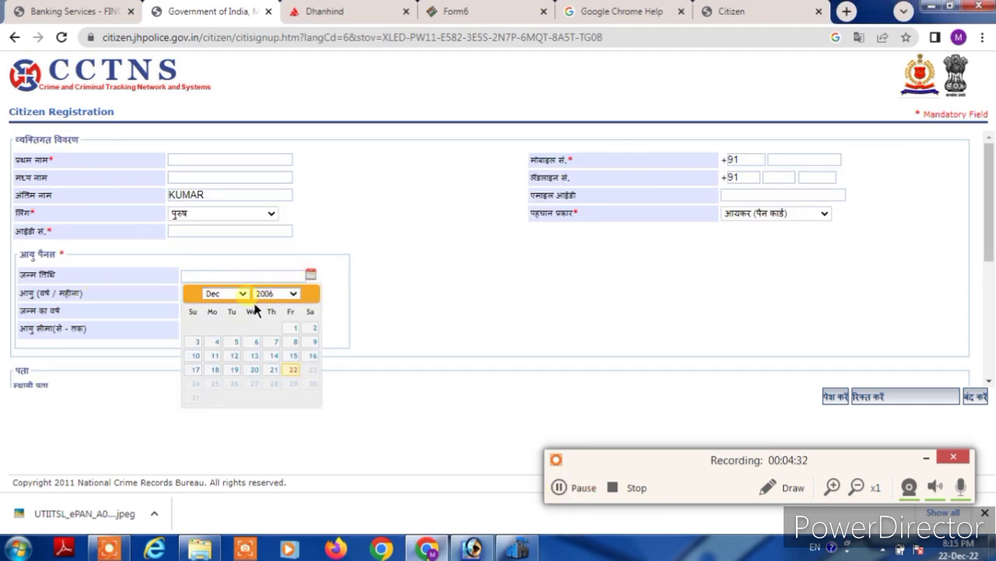
pyautogui.click(274, 295)
pyautogui.click(268, 324)
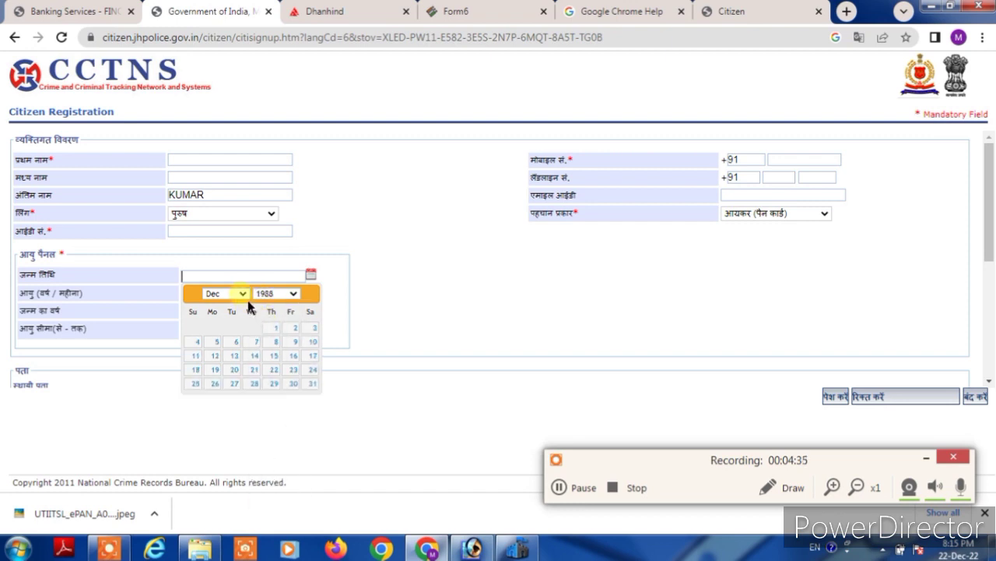
pyautogui.click(294, 328)
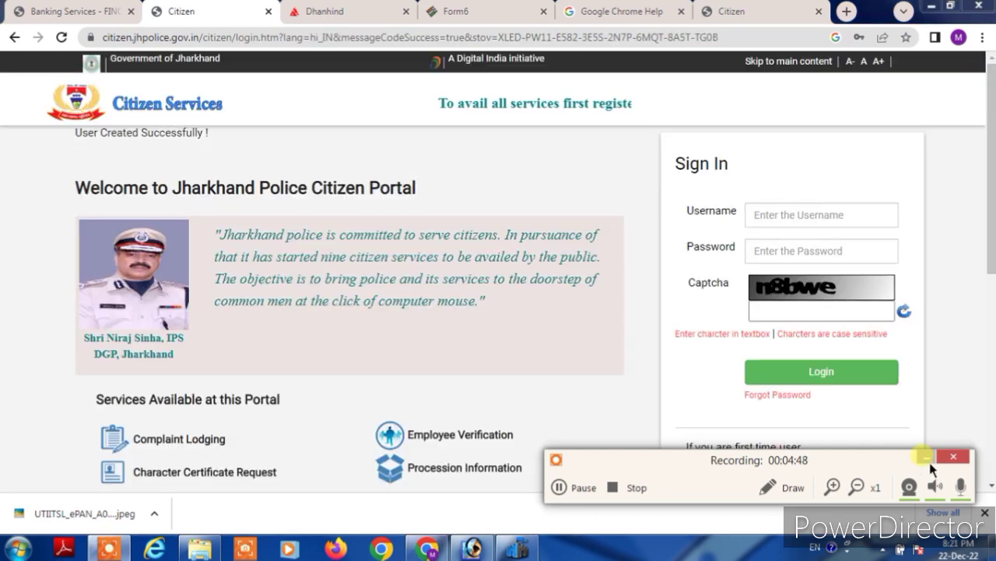
pyautogui.scroll(-1, 931, 468)
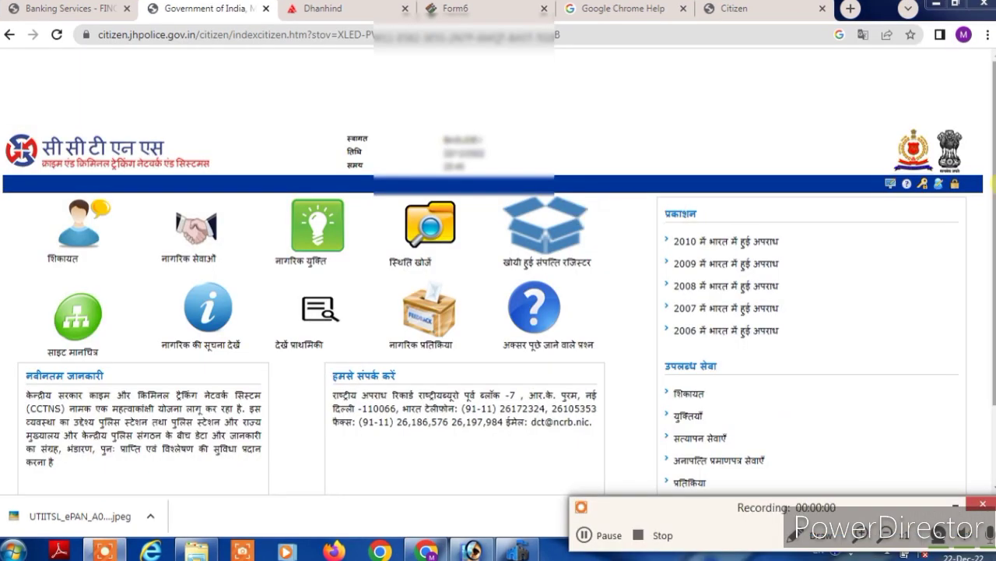
# Step: Open a new character certificate request from the citizen services and accept the online certificate disclaimer
pyautogui.scroll(-1, 986, 212)
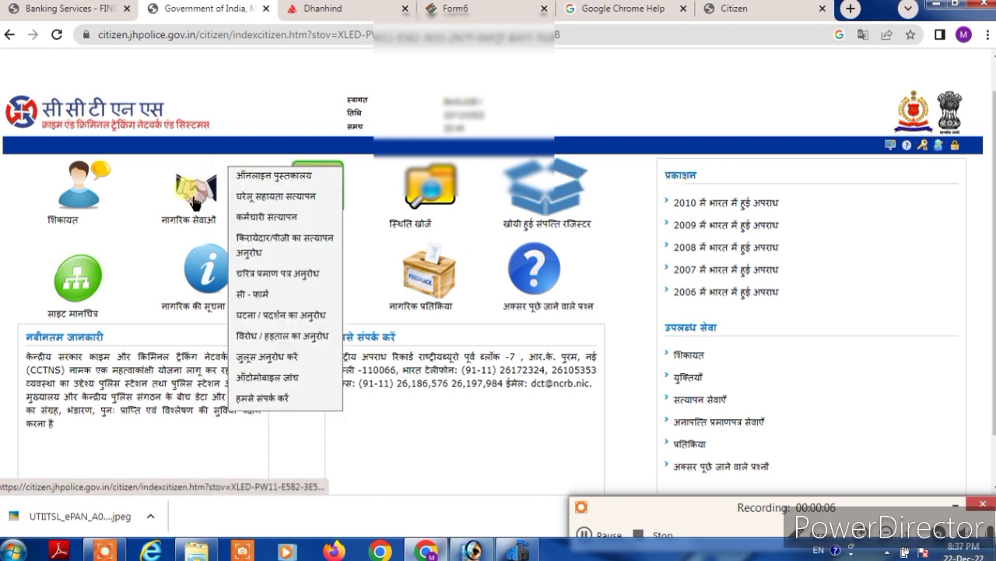
pyautogui.moveTo(182, 211)
pyautogui.moveTo(208, 195)
pyautogui.moveTo(290, 280)
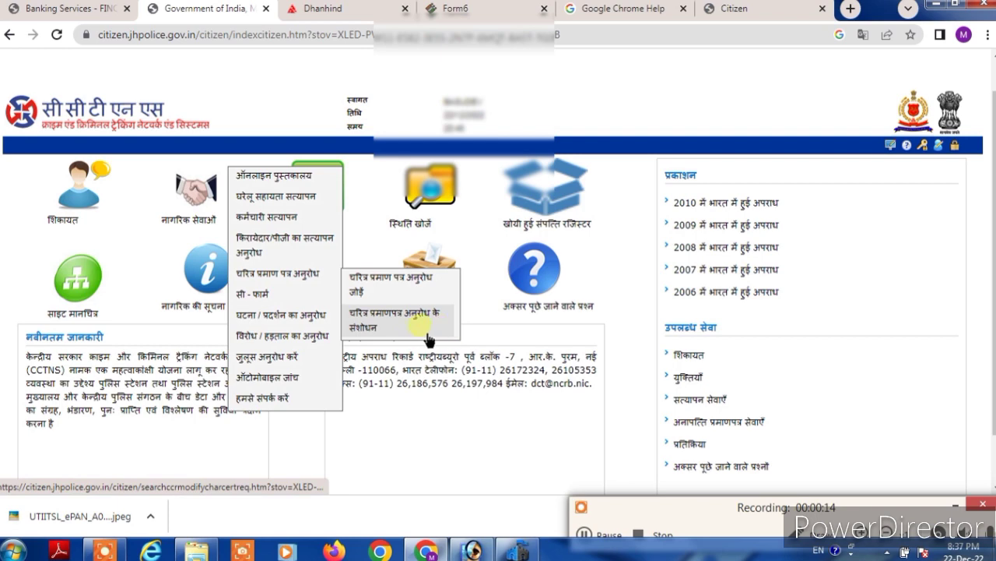
pyautogui.click(409, 301)
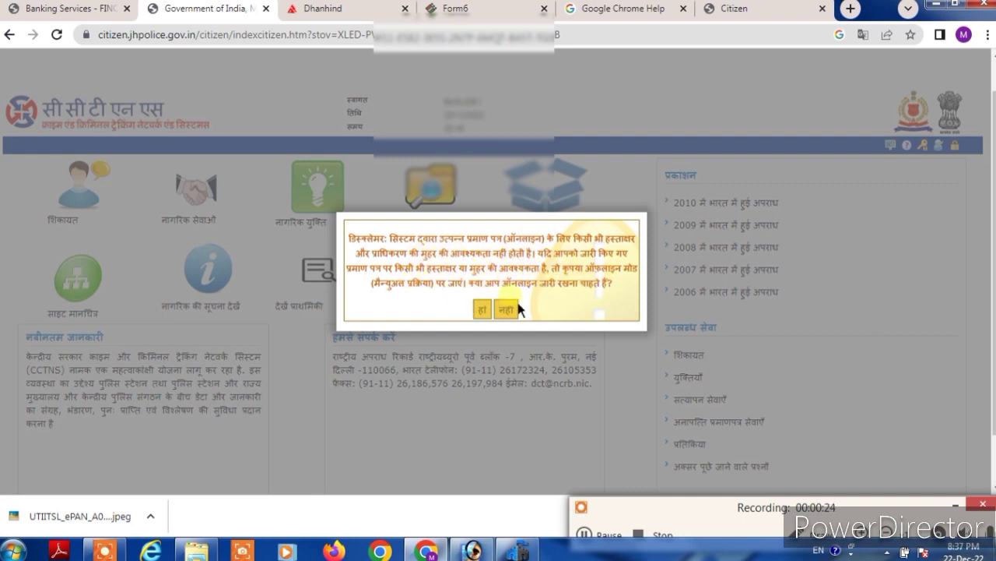
pyautogui.click(488, 316)
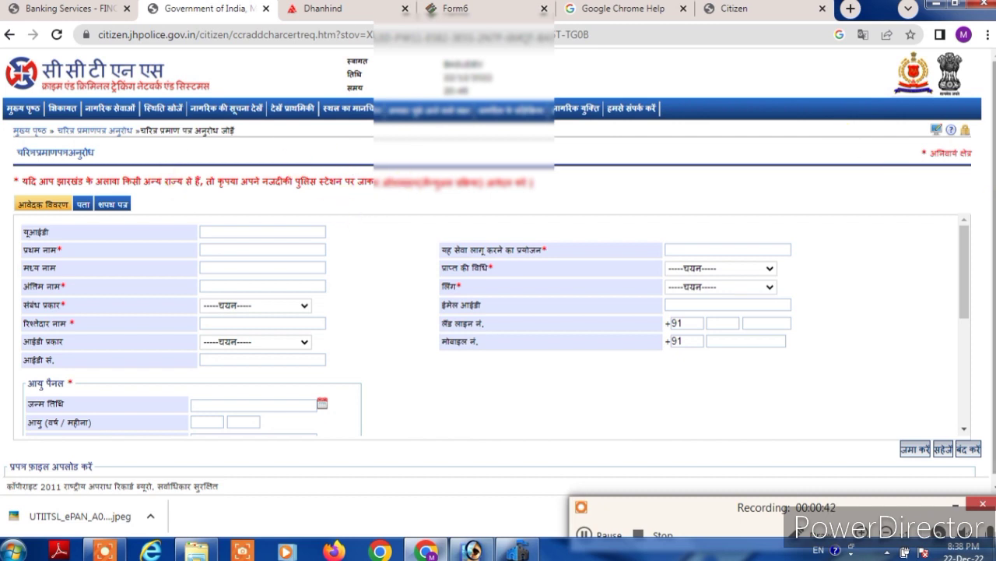
# Step: Set the applicant's relation type to पिता and the ID type to आधार कार्ड (भा वि प प्रा)
pyautogui.scroll(-1, 989, 187)
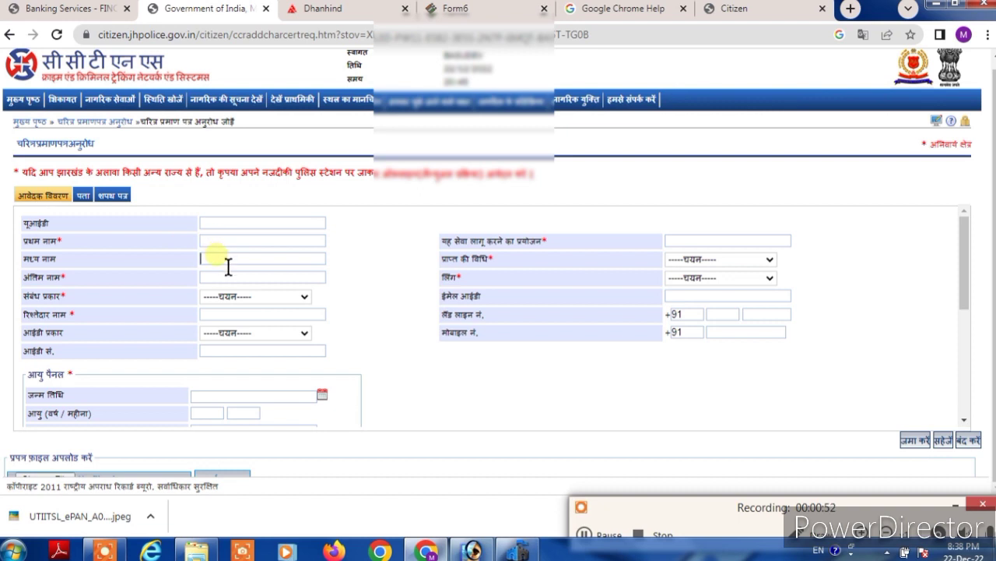
pyautogui.click(258, 301)
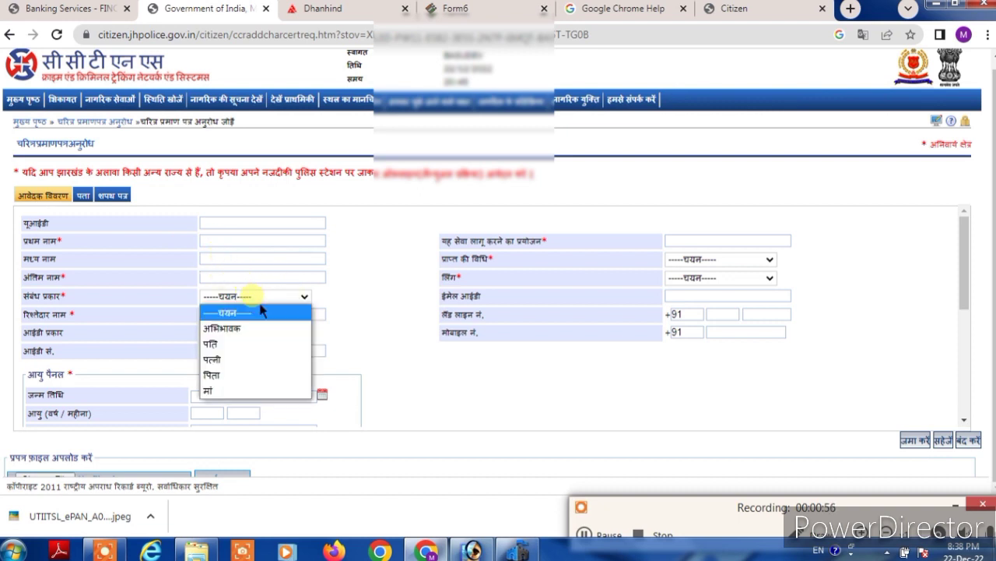
pyautogui.click(238, 377)
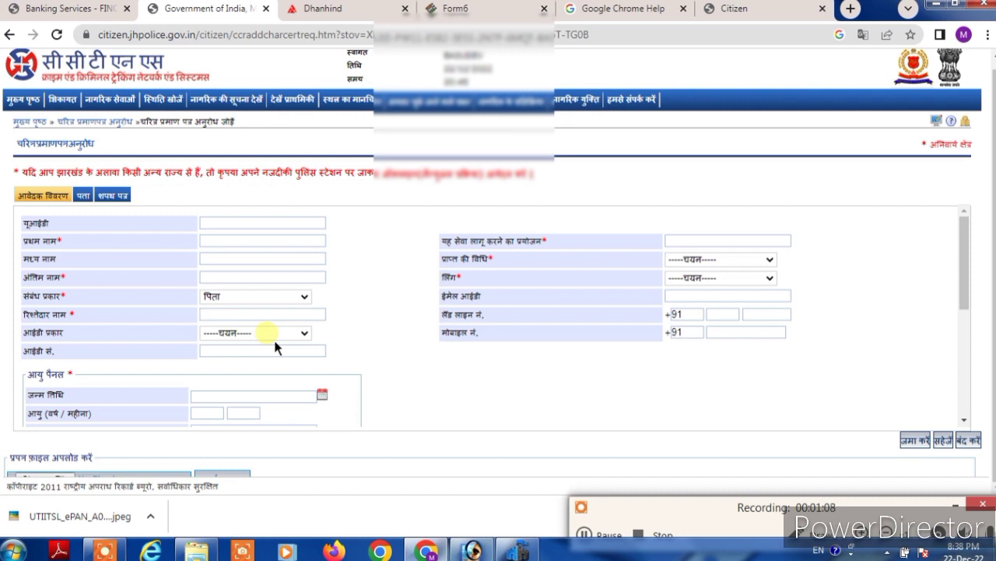
pyautogui.click(274, 337)
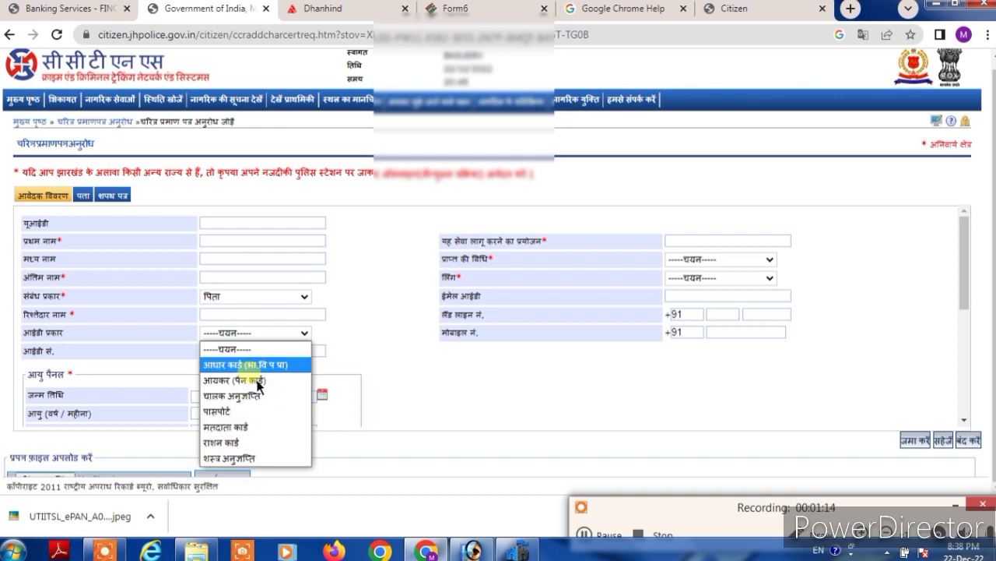
pyautogui.click(253, 369)
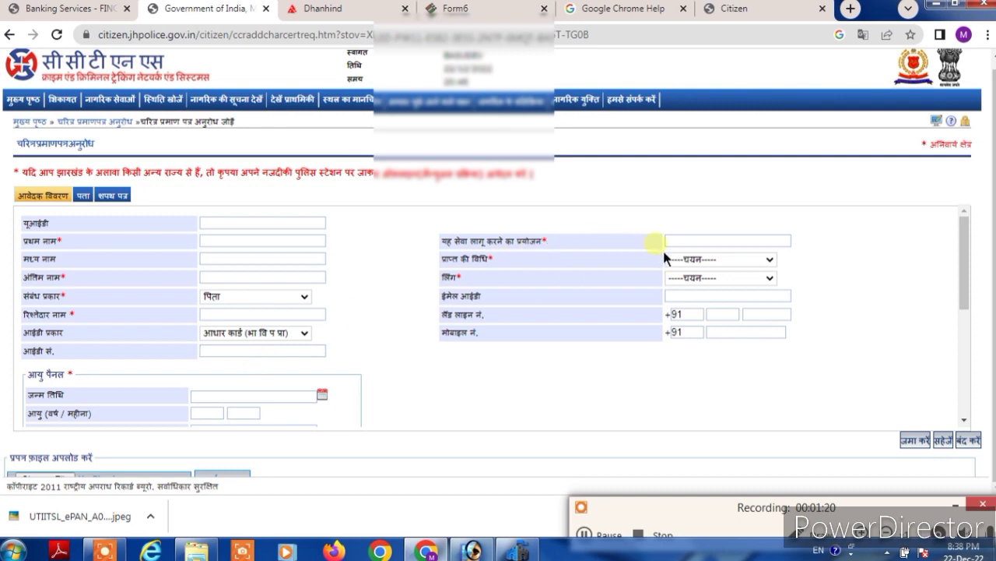
# Step: Enter "common service centre" as the service purpose, with ईमेल द्वारा as the receiving method and पुरुष as the gender
pyautogui.click(698, 240)
pyautogui.click(741, 261)
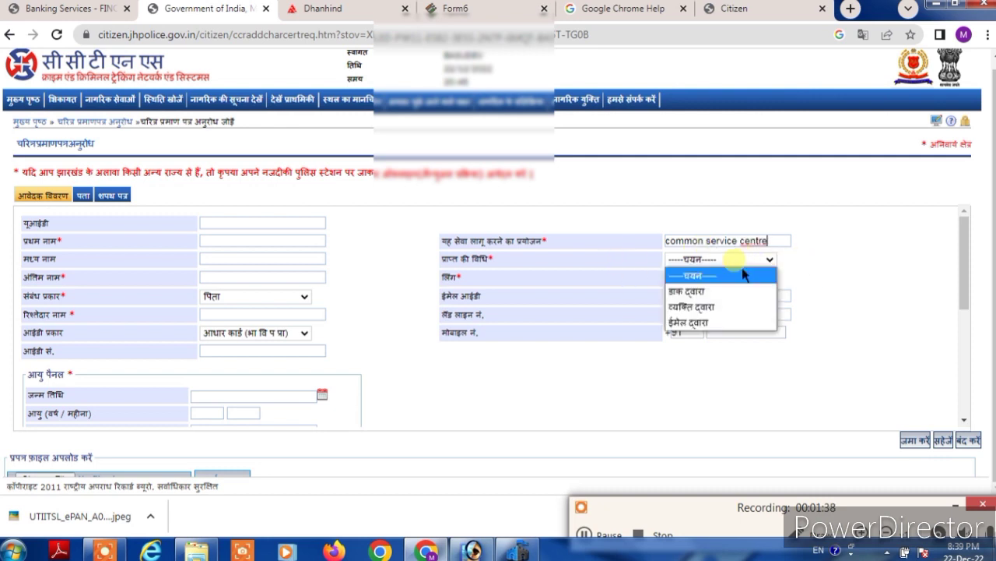
pyautogui.click(708, 323)
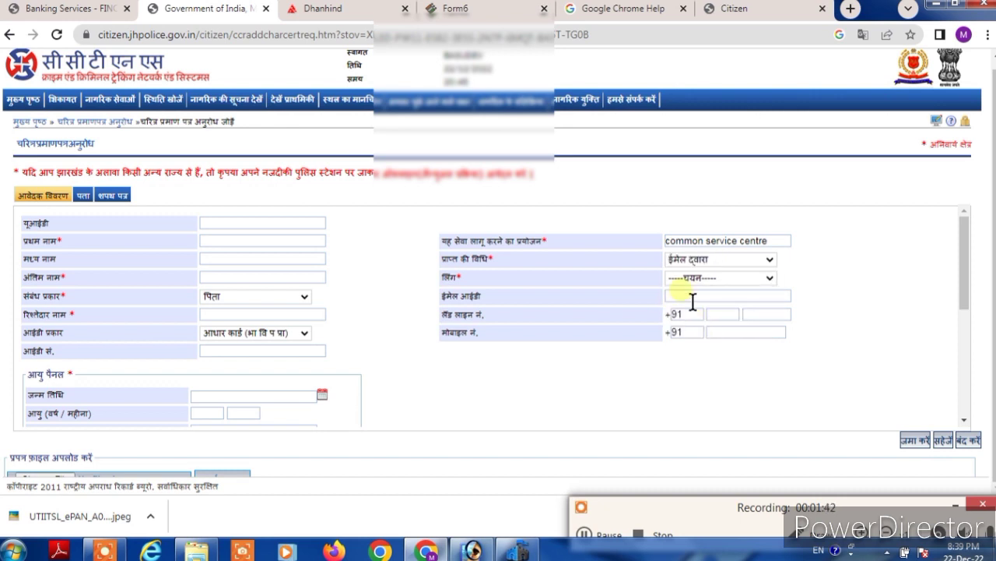
pyautogui.click(702, 288)
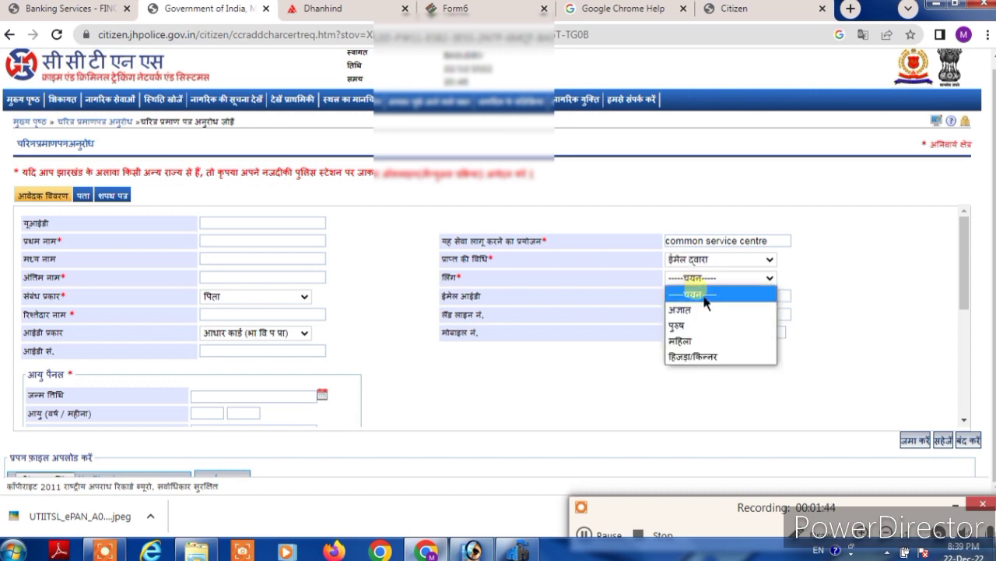
pyautogui.click(697, 333)
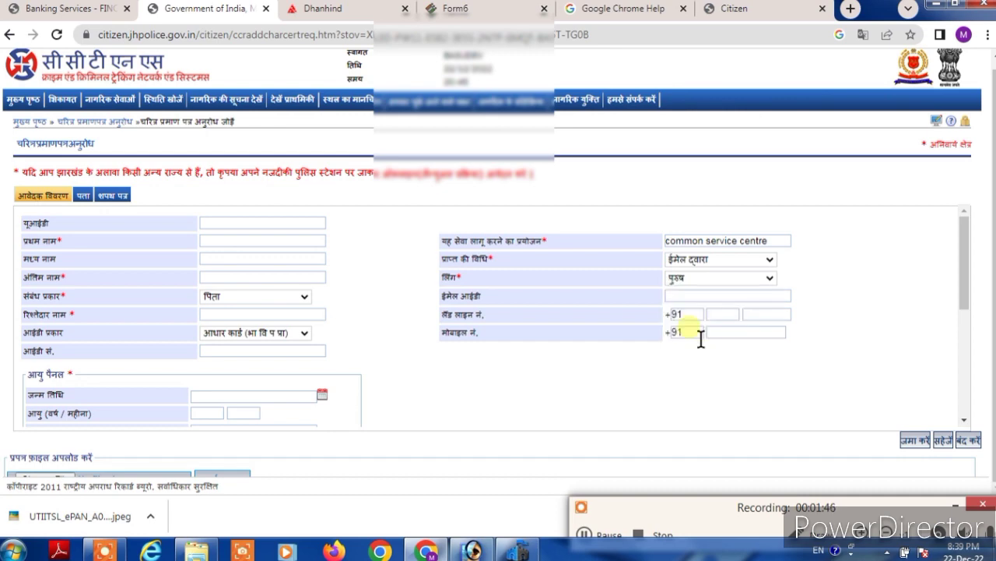
# Step: Examine the email ID and mobile number fields of the applicant details
pyautogui.click(724, 300)
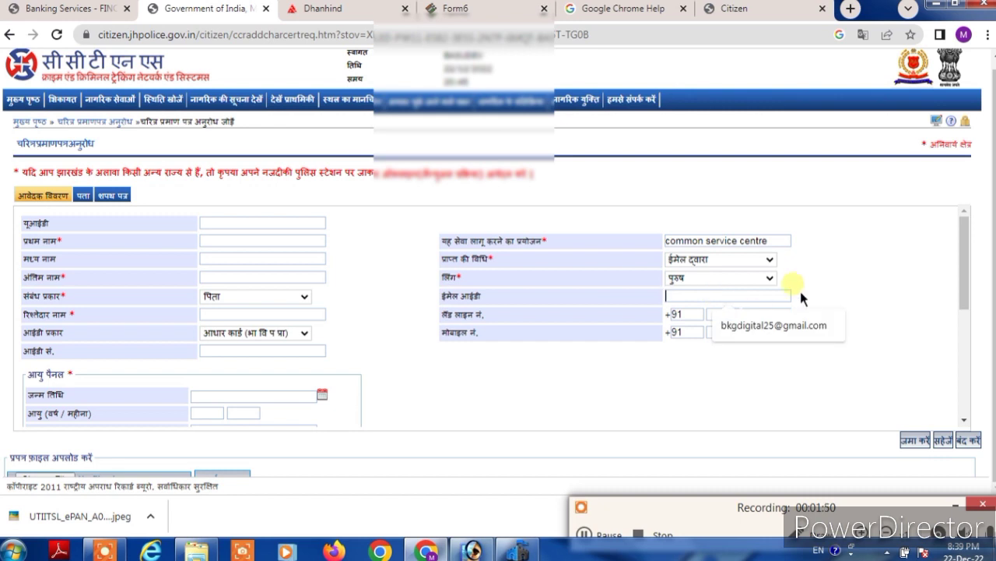
pyautogui.click(807, 286)
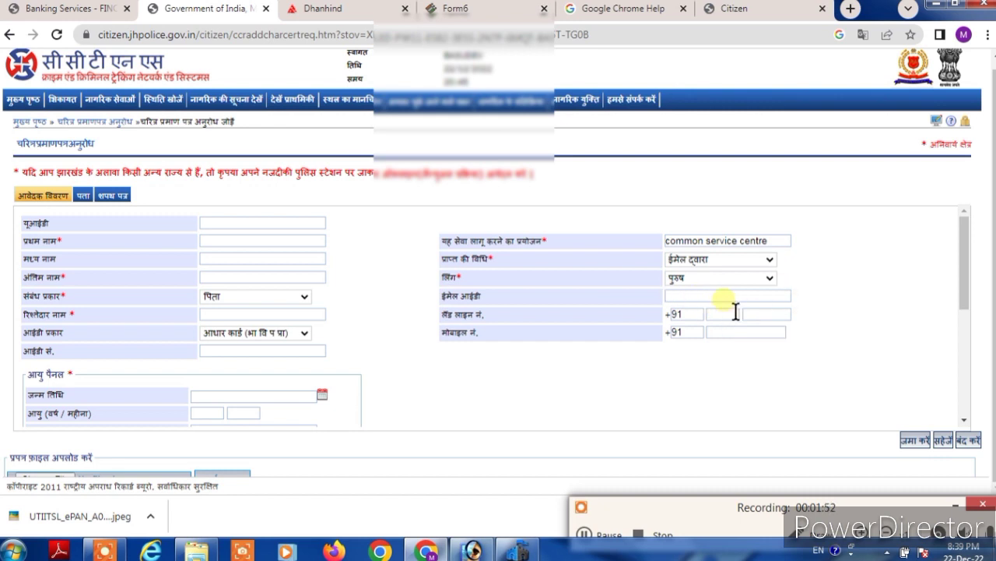
pyautogui.click(731, 333)
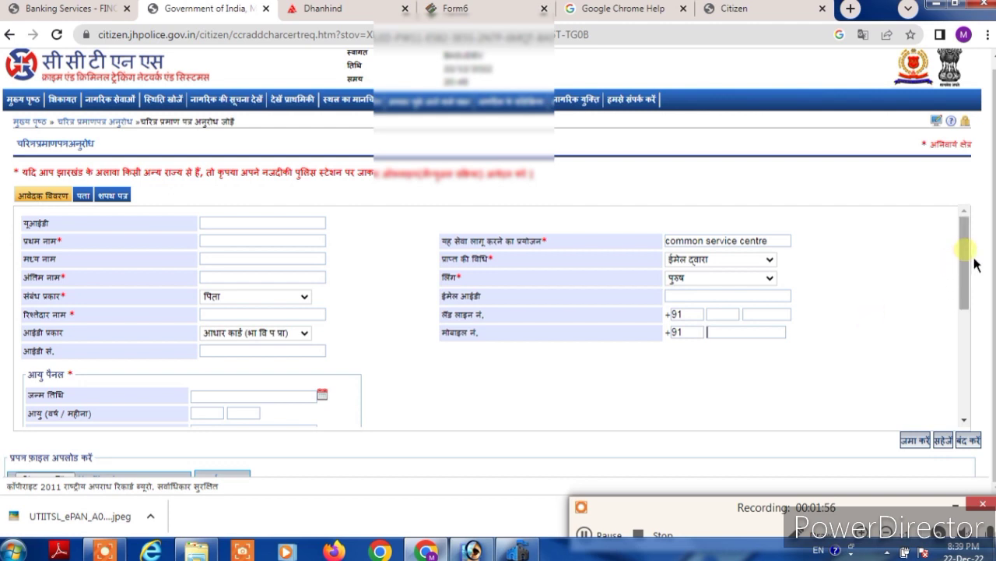
# Step: Choose a date of birth with the calendar in the age section and reset that section
pyautogui.moveTo(969, 260); pyautogui.dragTo(973, 306)
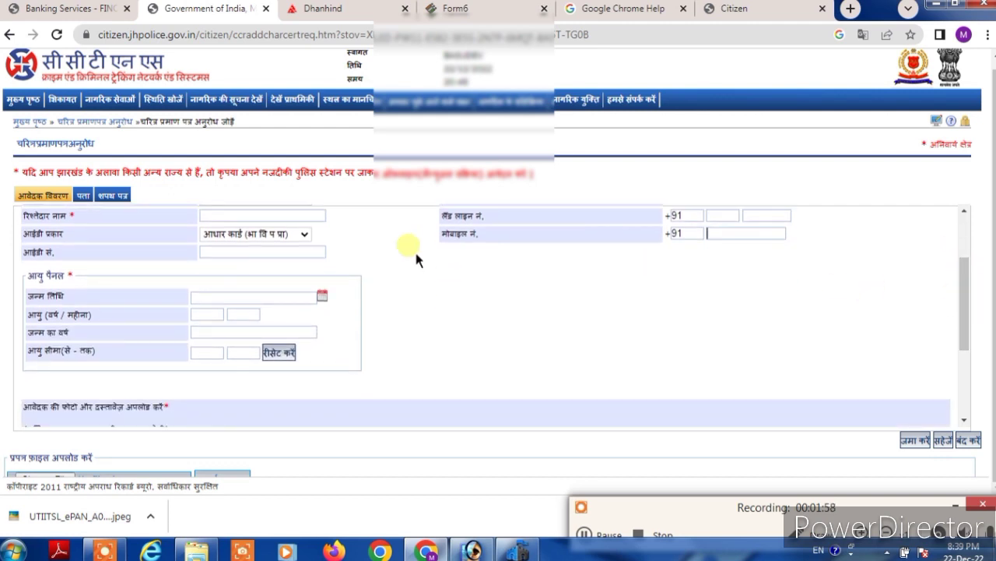
pyautogui.click(322, 297)
pyautogui.click(287, 315)
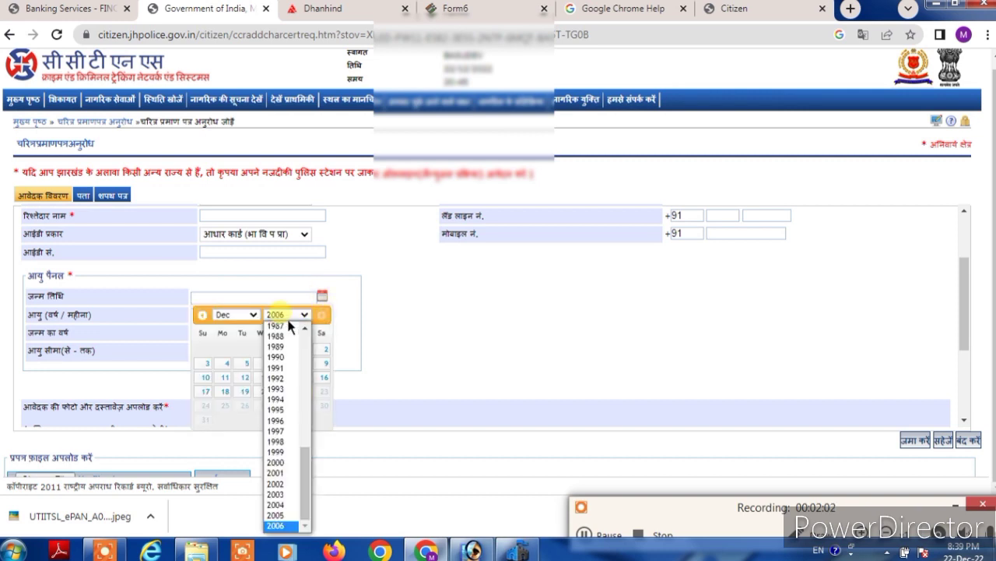
pyautogui.click(293, 371)
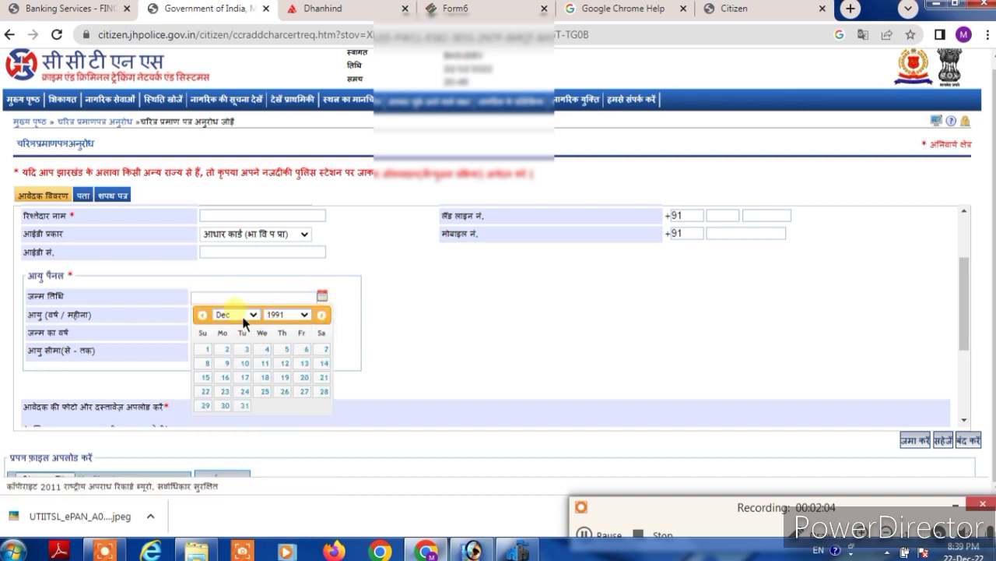
pyautogui.click(208, 351)
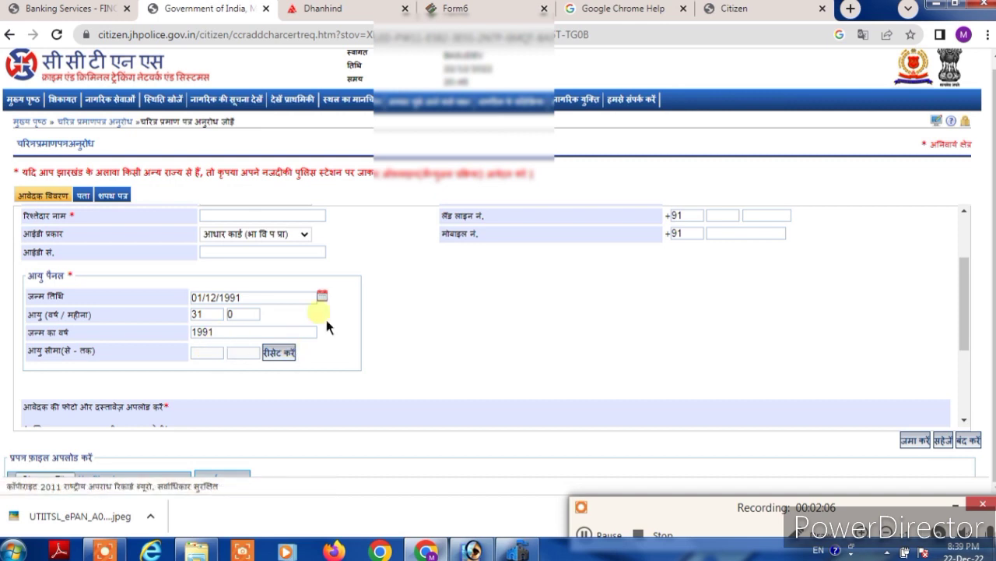
pyautogui.click(283, 355)
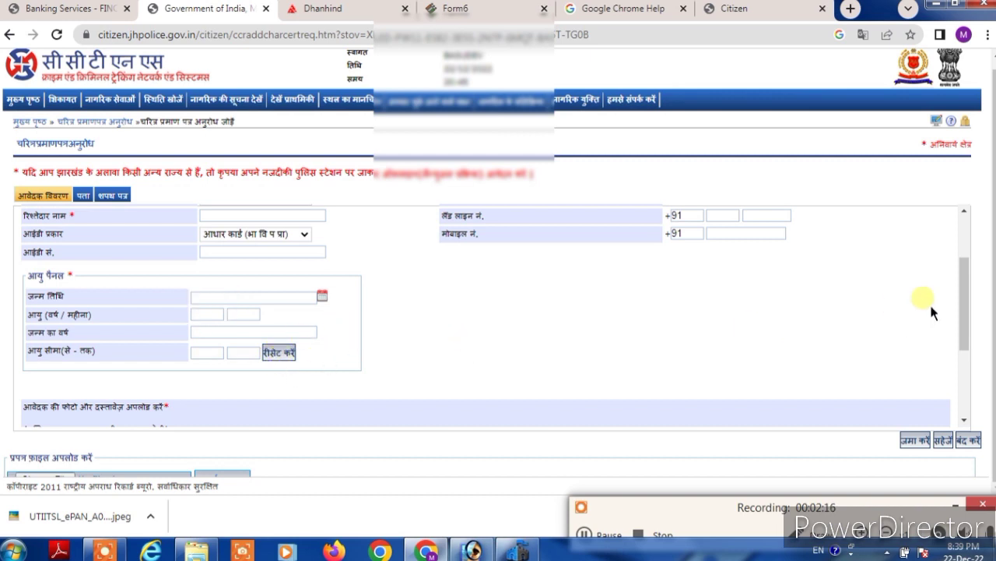
# Step: Browse the desktop for the applicant's photo for the first upload row, select a JPG image and cancel the file selection
pyautogui.moveTo(964, 274); pyautogui.dragTo(972, 344)
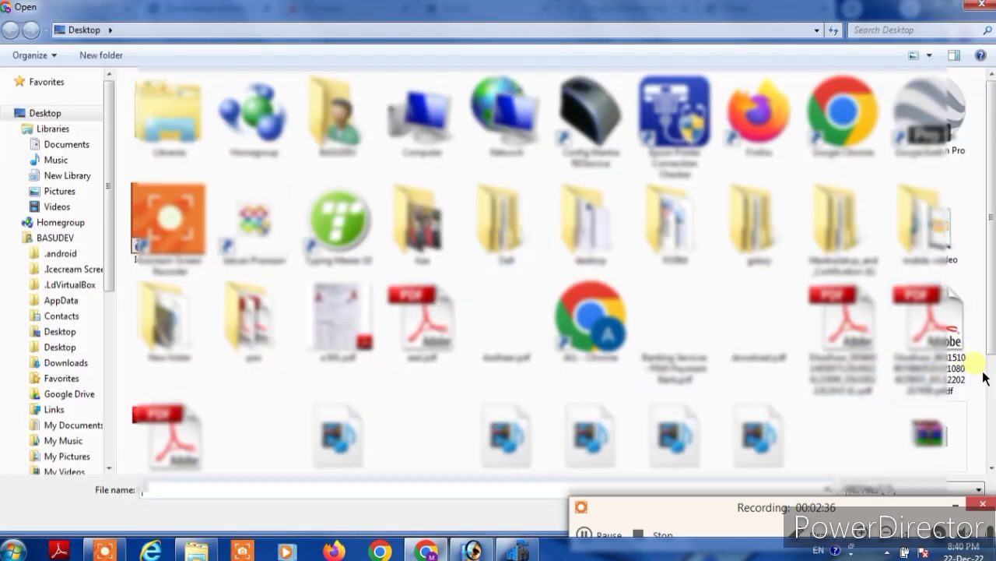
pyautogui.scroll(-3, 985, 372)
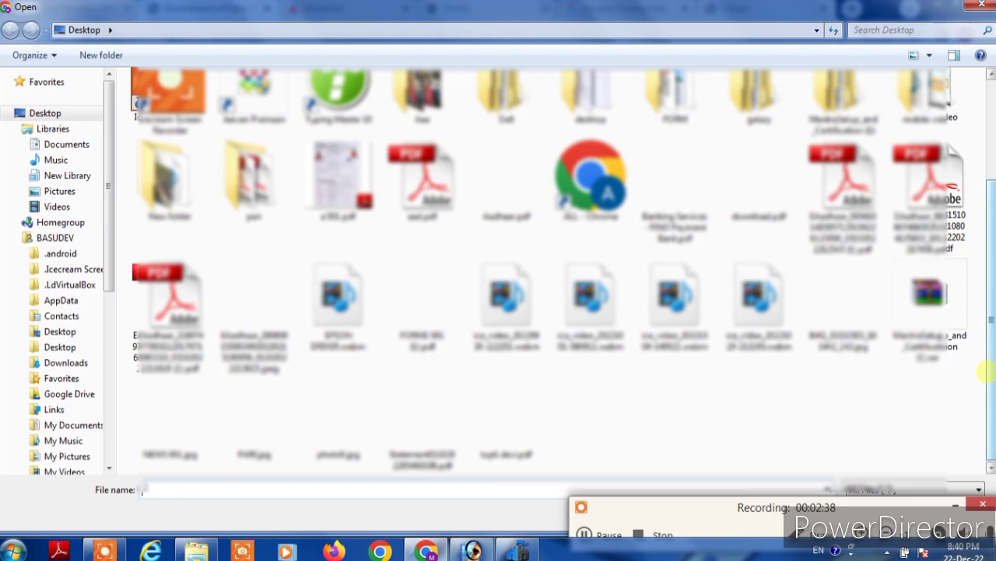
pyautogui.scroll(1, 985, 372)
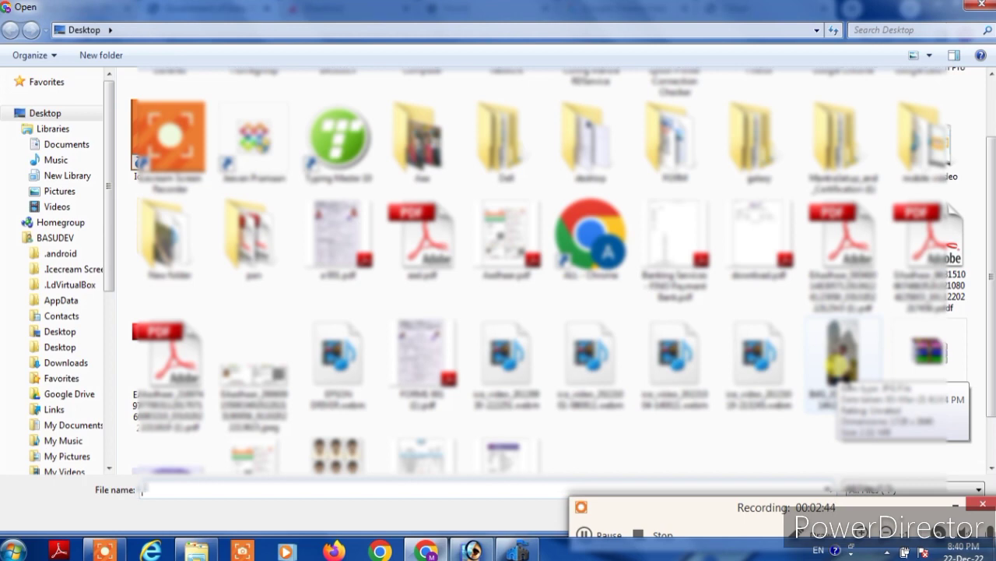
pyautogui.click(843, 360)
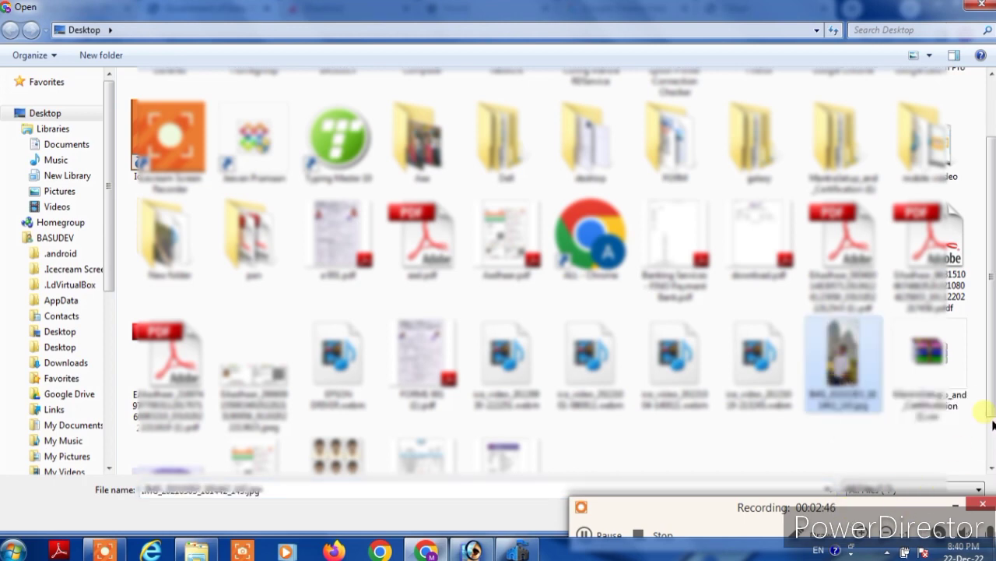
pyautogui.scroll(1, 993, 424)
pyautogui.press('Escape')
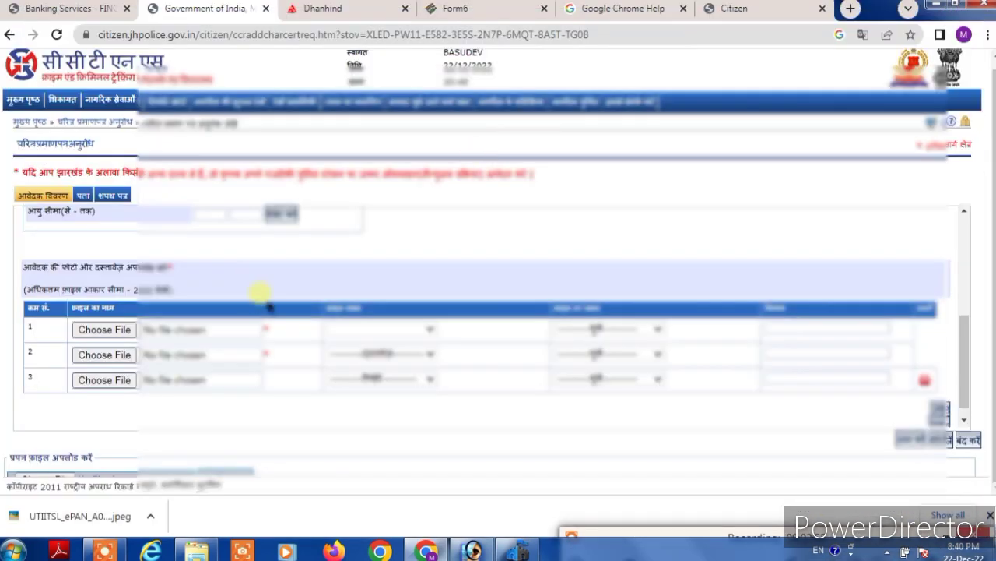
# Step: Set the file subtype of the first upload row to प्रत्यक्ष दृश्य and describe it as "photo"
pyautogui.click(413, 330)
pyautogui.click(390, 352)
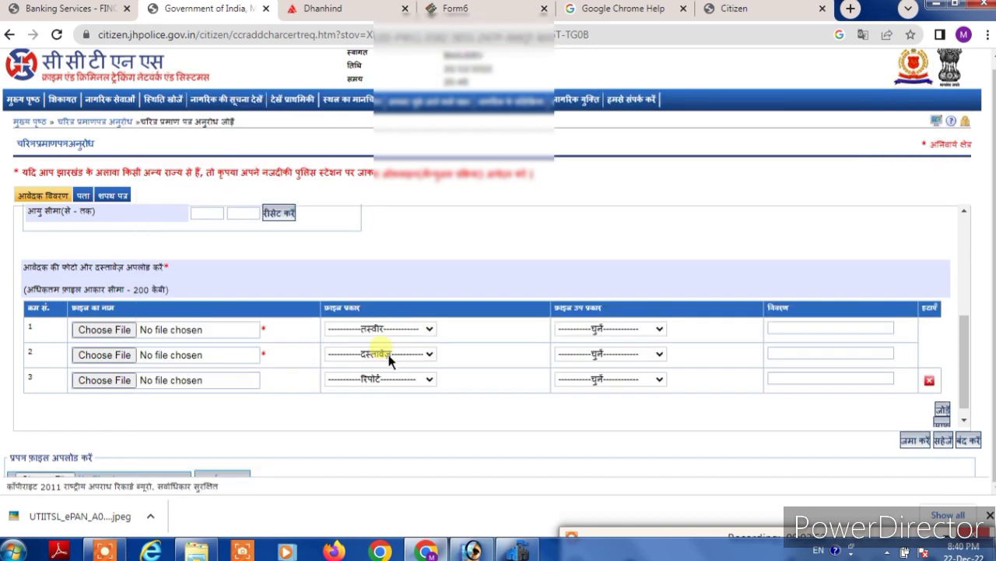
pyautogui.click(584, 329)
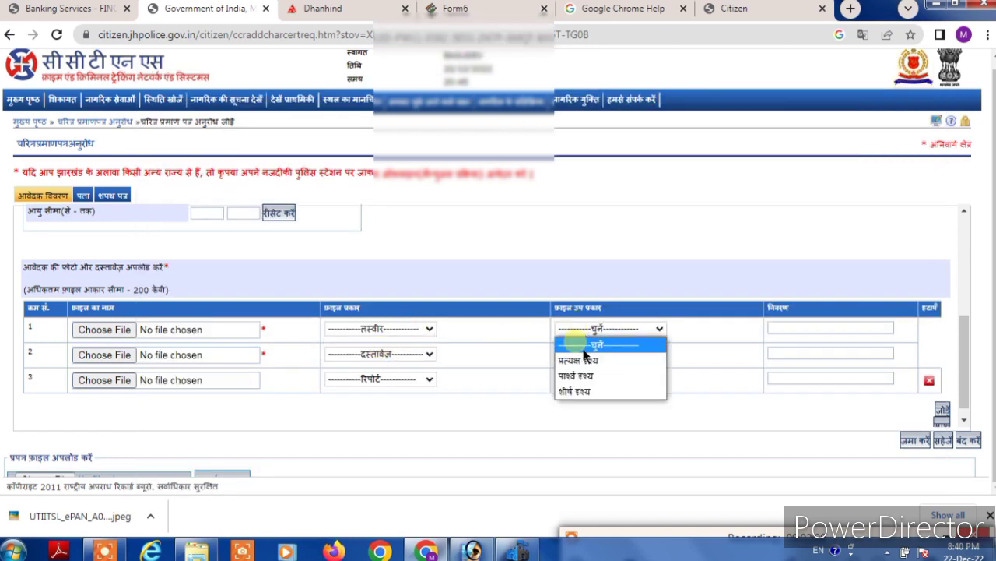
pyautogui.click(623, 363)
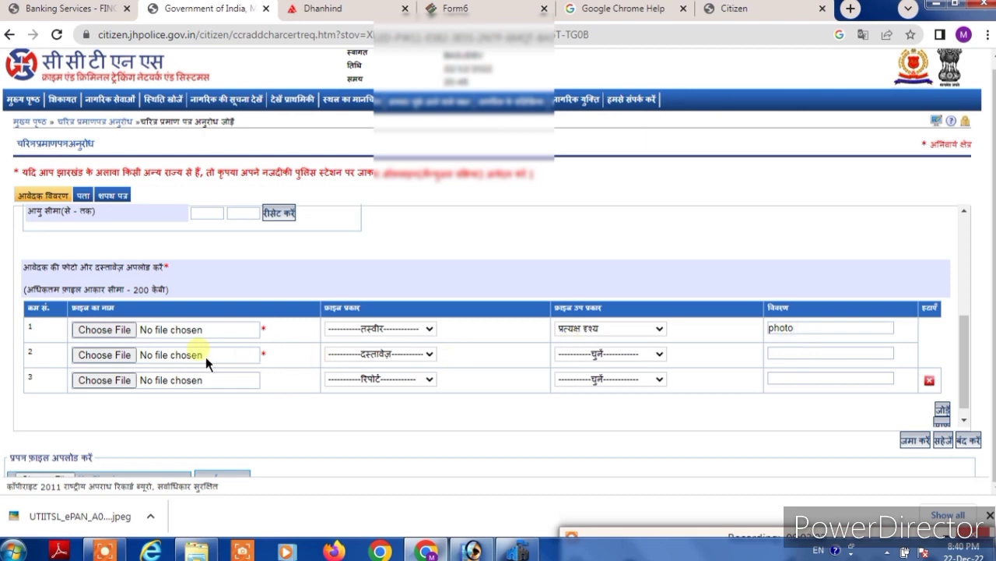
# Step: Set the second upload row to type दस्तावेज़ and subtype निवास प्रमाण, with the description "aadhar card"
pyautogui.click(124, 355)
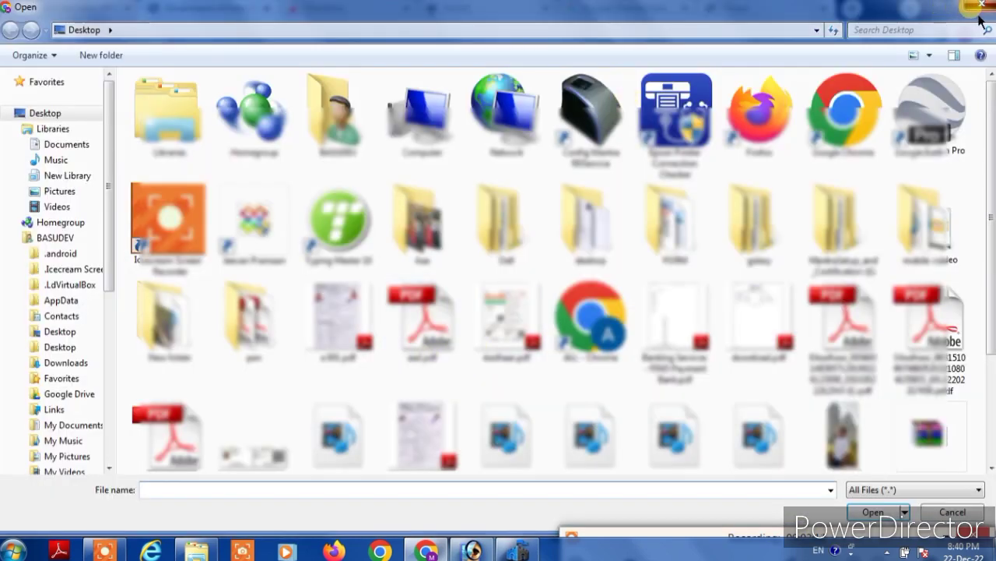
pyautogui.click(973, 6)
pyautogui.click(380, 356)
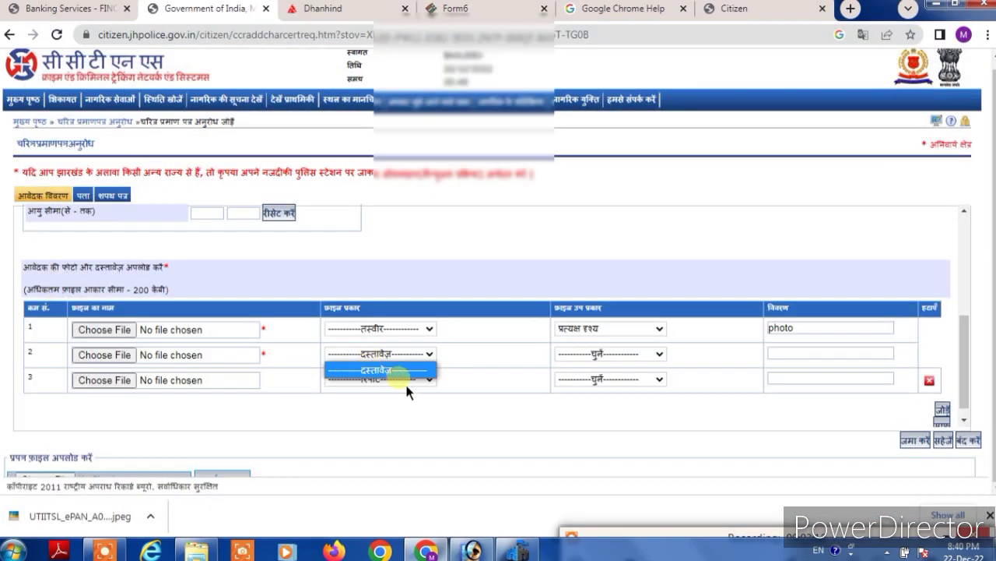
pyautogui.click(401, 374)
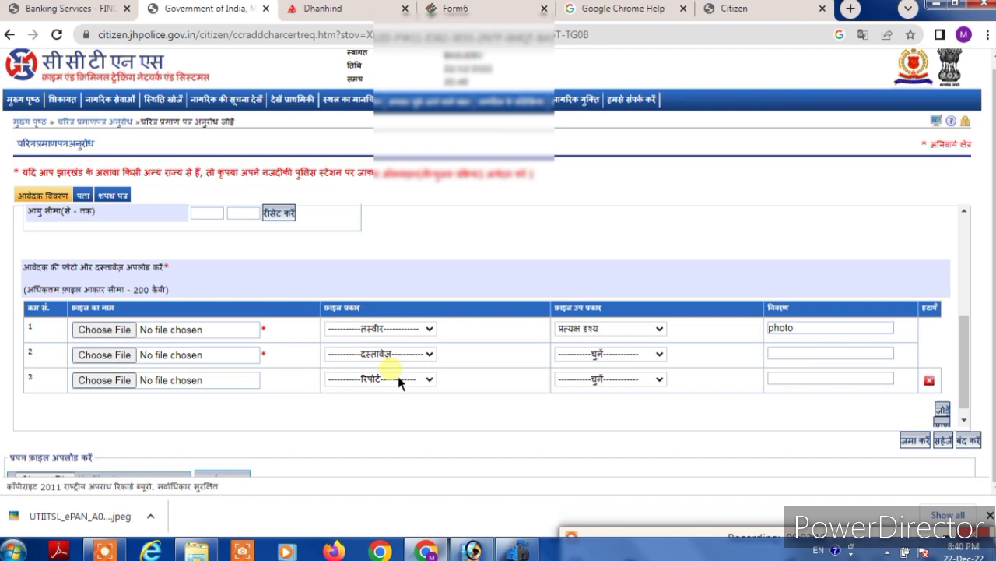
pyautogui.click(599, 355)
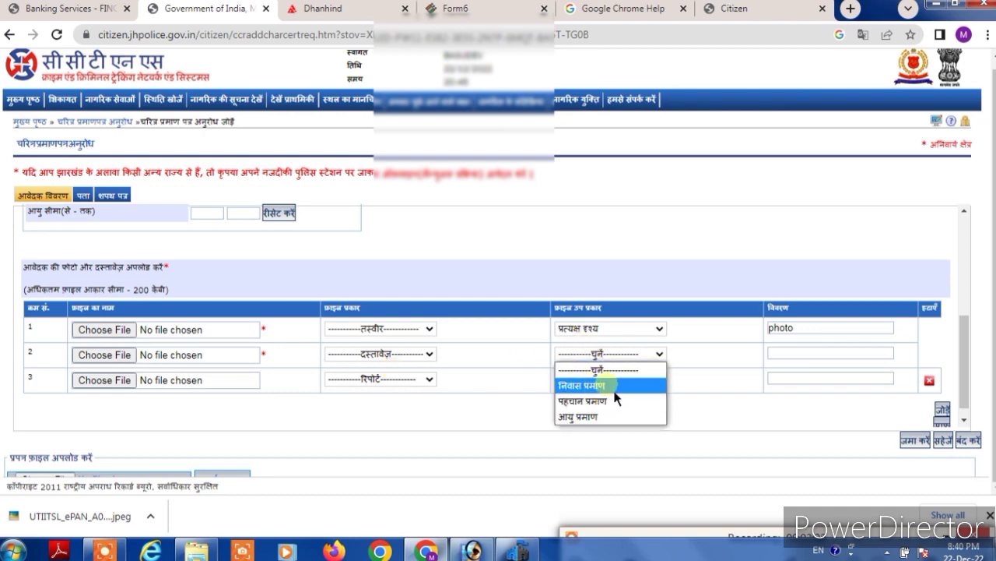
pyautogui.click(615, 392)
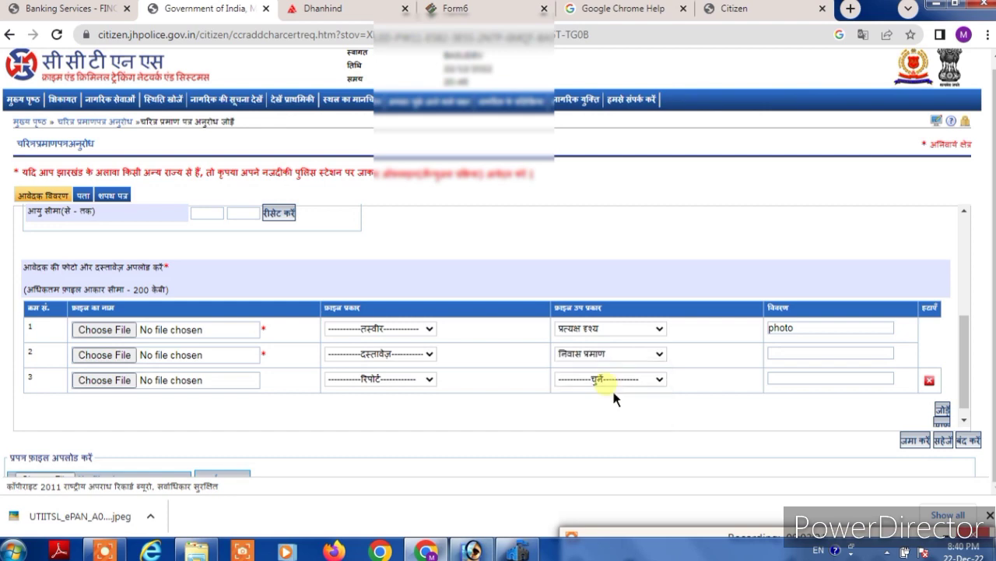
pyautogui.click(803, 357)
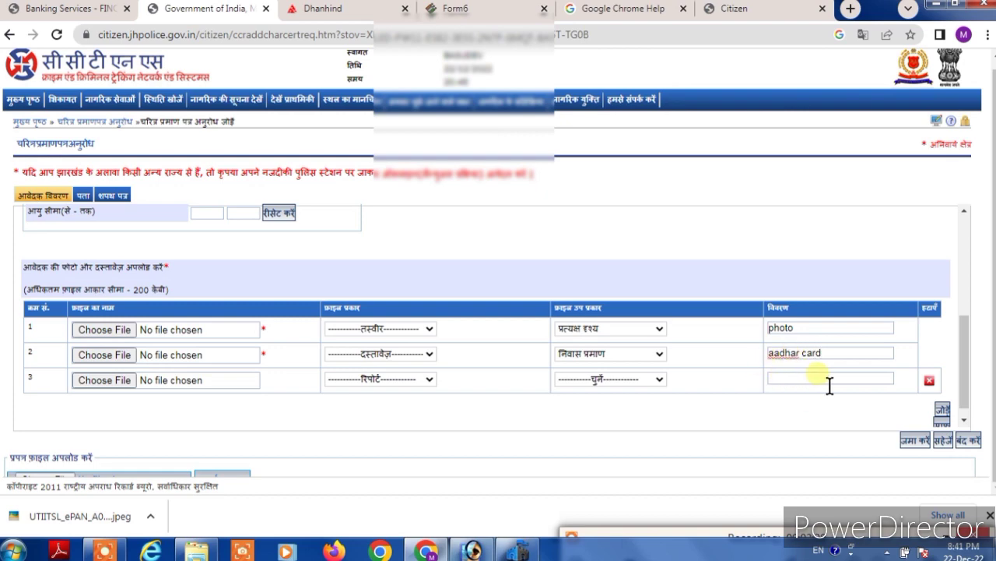
# Step: Review the file type and subtype choices offered for the third upload row
pyautogui.moveTo(971, 338); pyautogui.dragTo(973, 355)
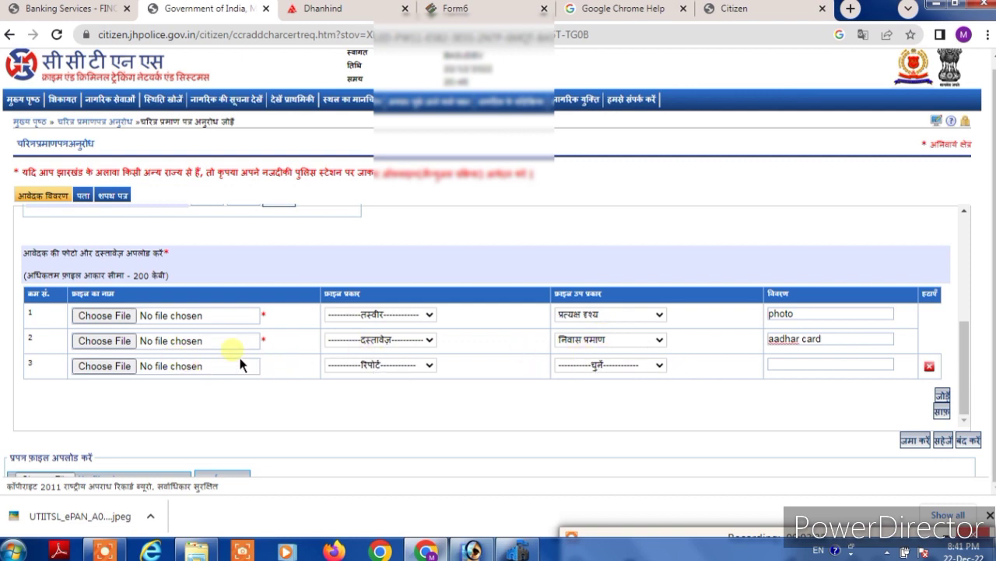
pyautogui.click(429, 368)
pyautogui.click(427, 379)
pyautogui.click(597, 364)
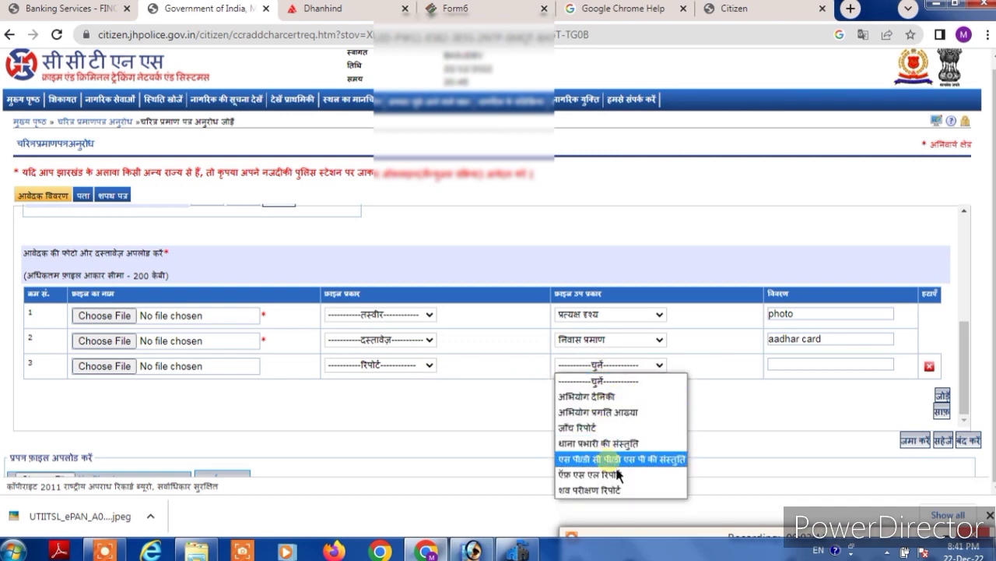
pyautogui.click(784, 394)
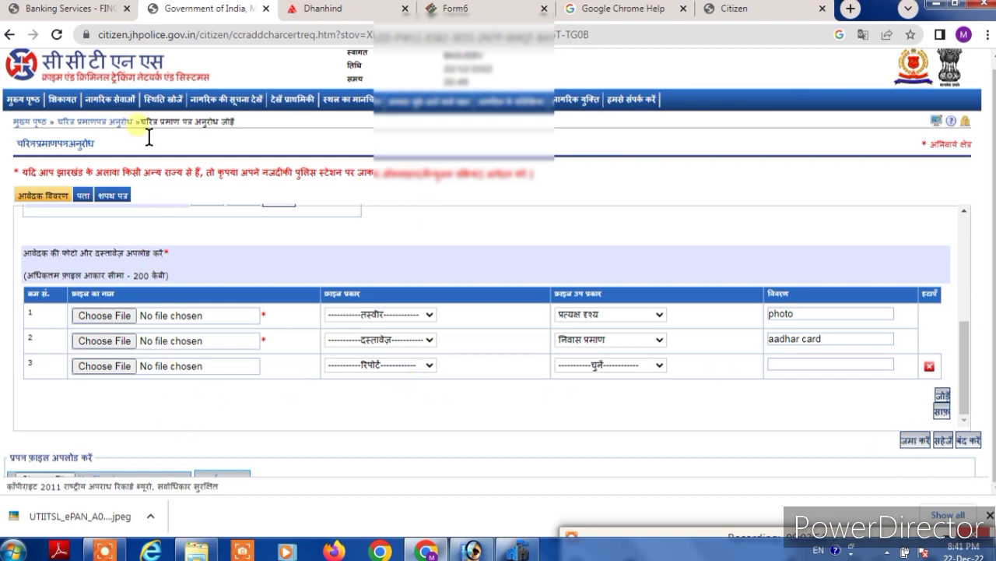
# Step: In the current address section, set the district to गिरिडीह and the police station to गिरीडीह नगर
pyautogui.click(92, 204)
pyautogui.click(224, 233)
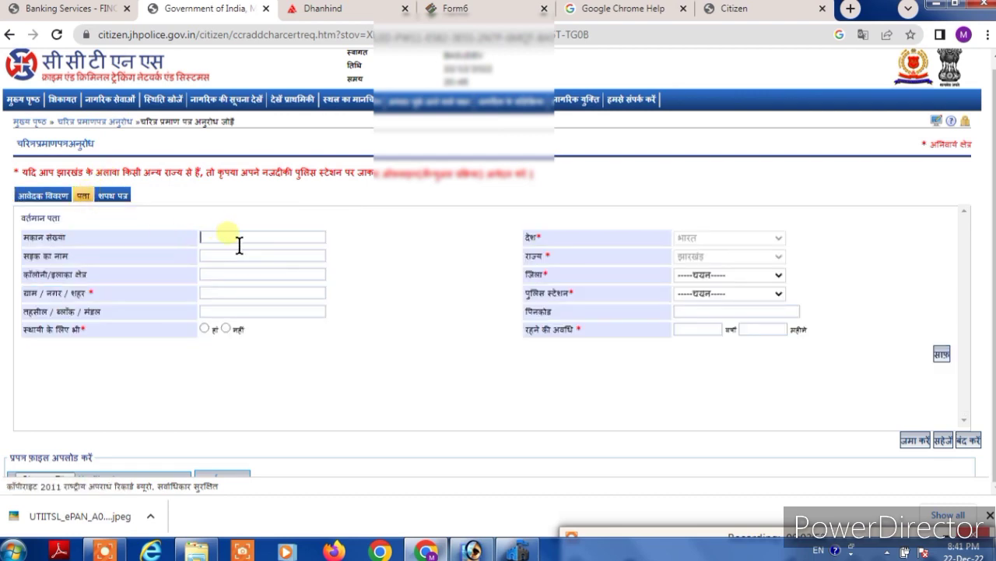
pyautogui.click(235, 258)
pyautogui.click(204, 274)
pyautogui.click(219, 294)
pyautogui.click(736, 275)
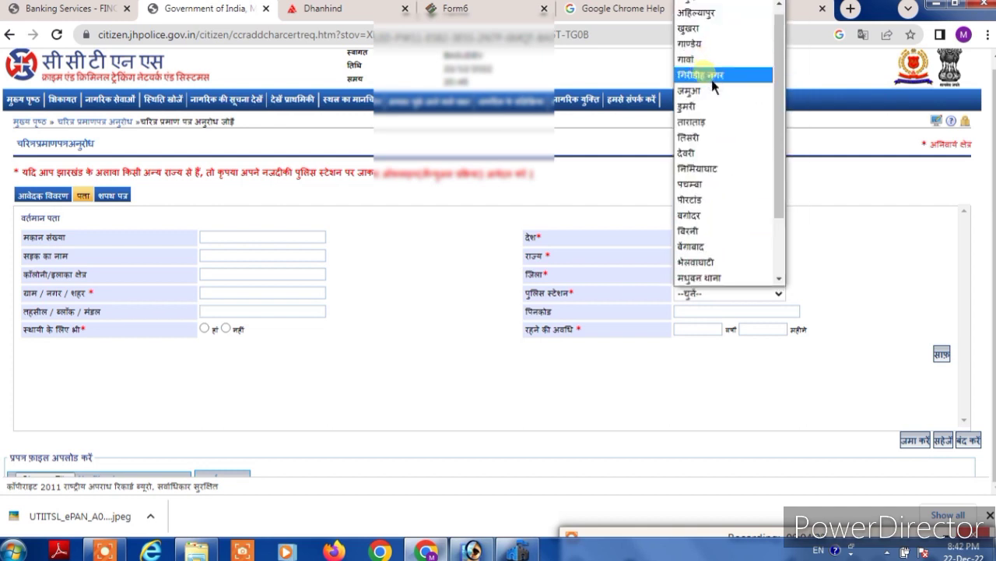
pyautogui.click(713, 78)
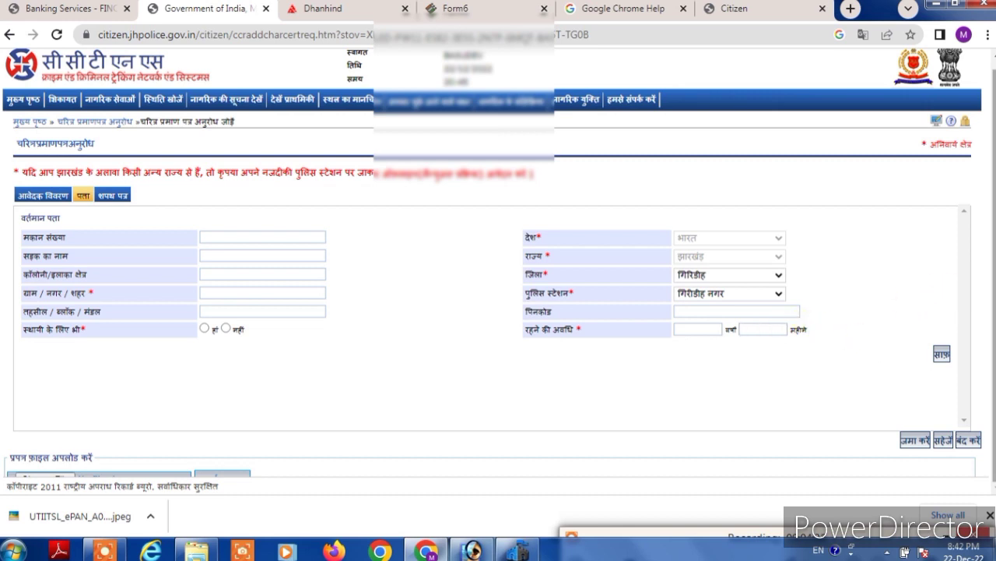
# Step: In the affidavit section, try हां with details for criminal proceedings, set the answer back to नहीं and accept the declaration of correct information
pyautogui.click(122, 198)
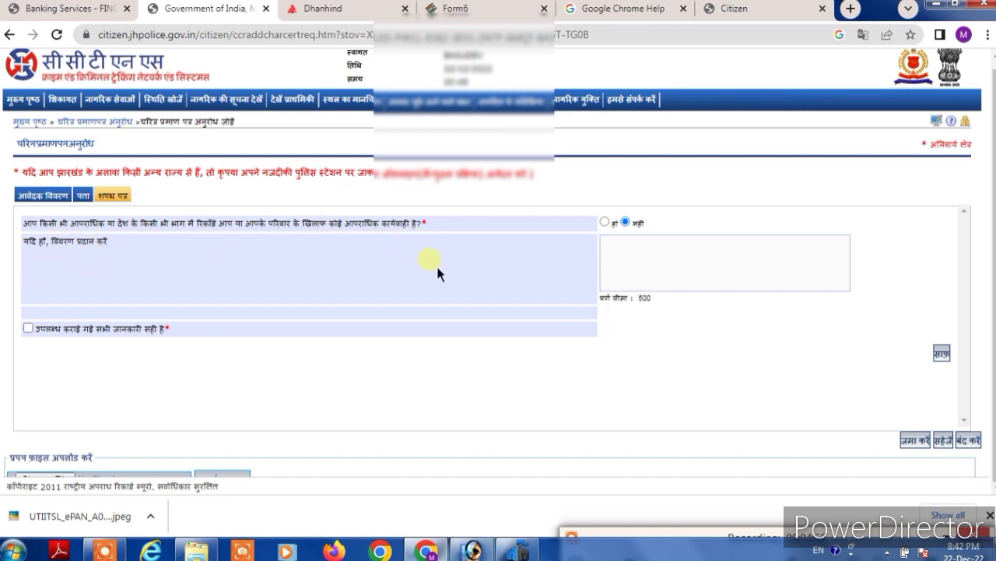
pyautogui.click(609, 224)
pyautogui.click(652, 272)
pyautogui.write('tg')
pyautogui.click(634, 231)
pyautogui.click(29, 330)
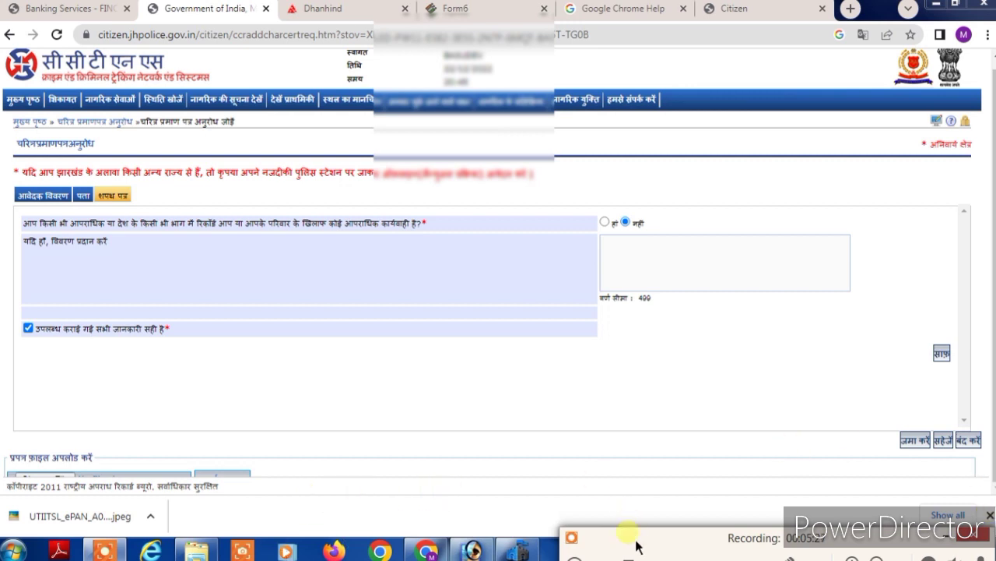
pyautogui.click(567, 549)
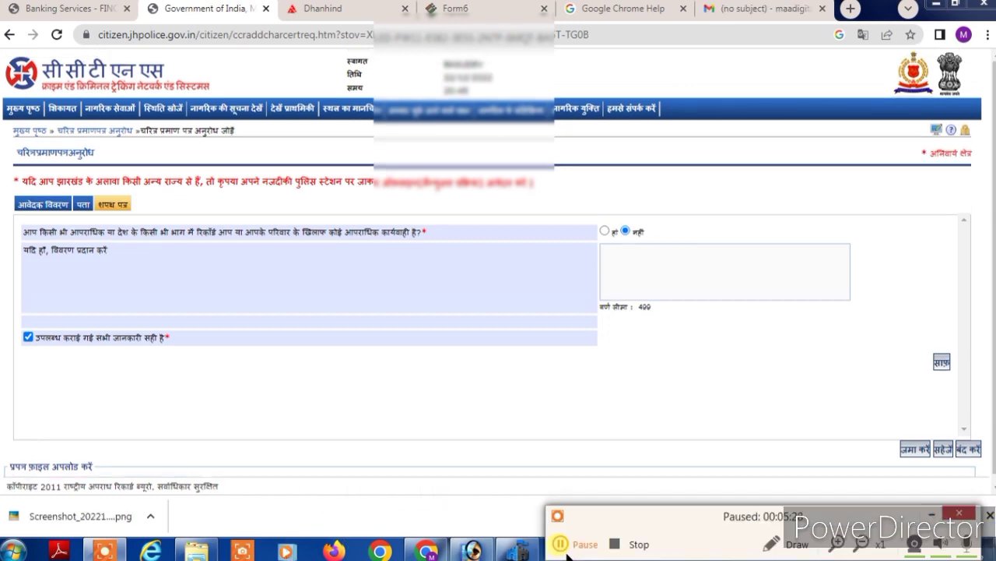
pyautogui.click(566, 548)
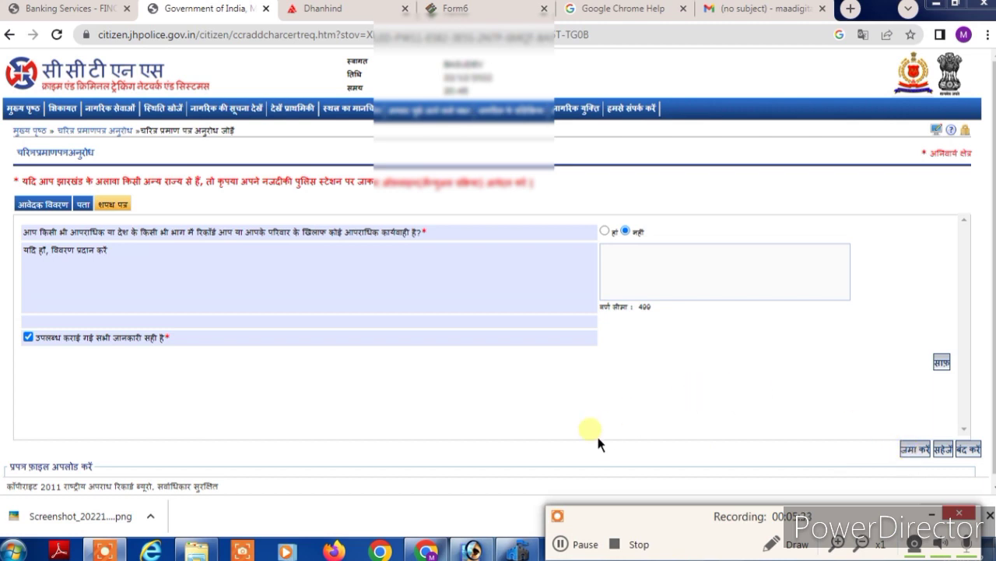
pyautogui.click(567, 544)
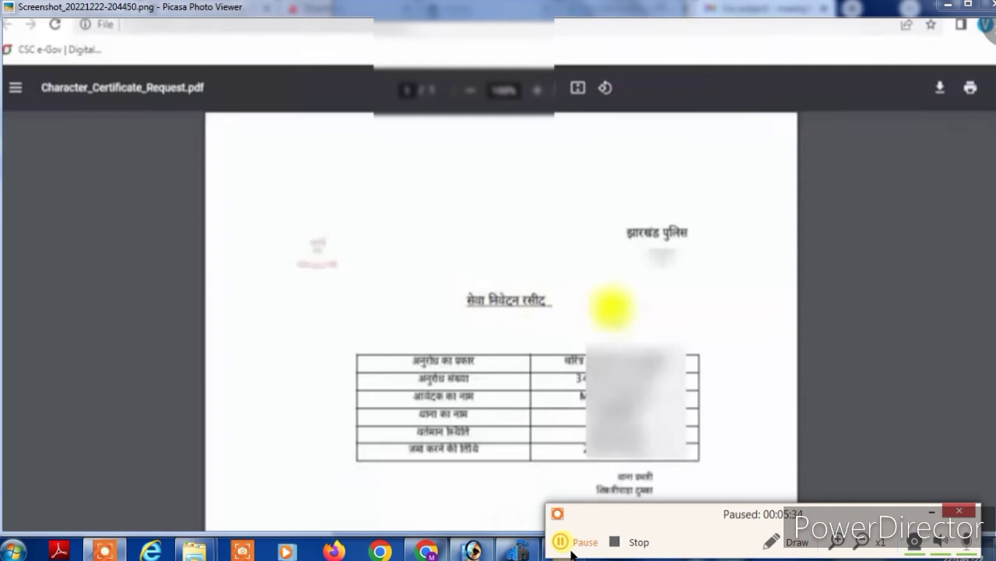
pyautogui.click(566, 544)
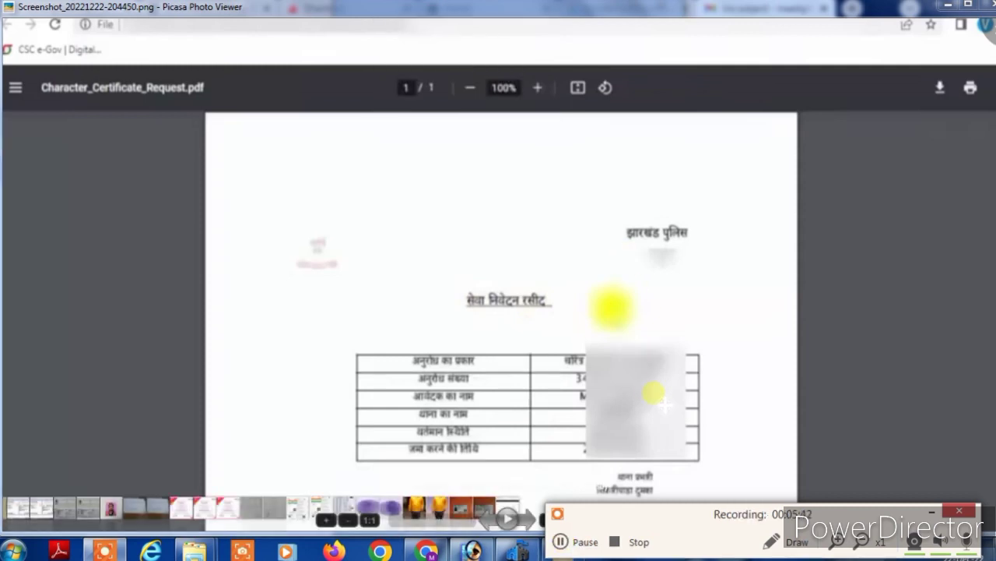
pyautogui.moveTo(675, 539); pyautogui.dragTo(214, 528)
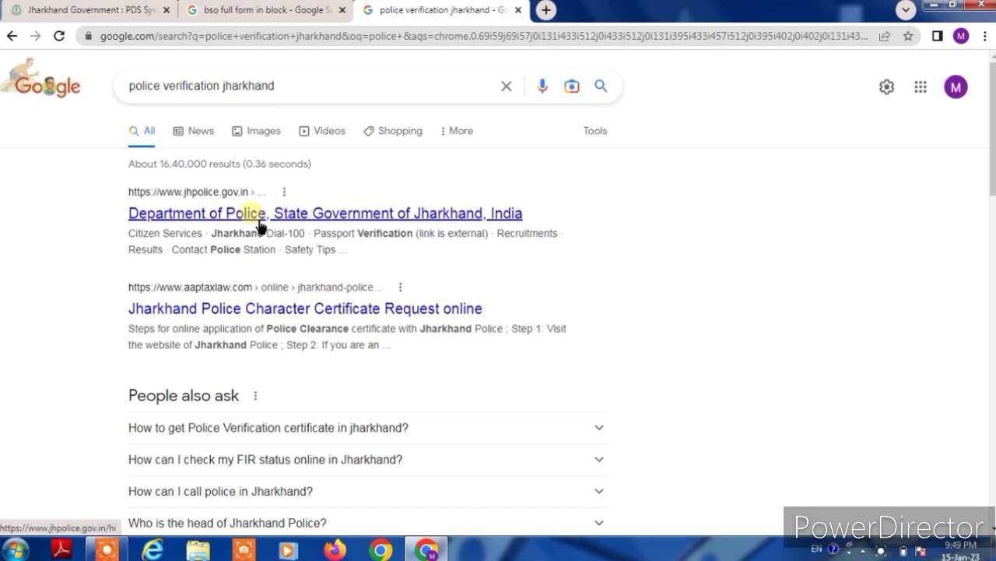
# Step: Open the Jharkhand Department of Police website from the search results and follow its View FIR link
pyautogui.click(259, 221)
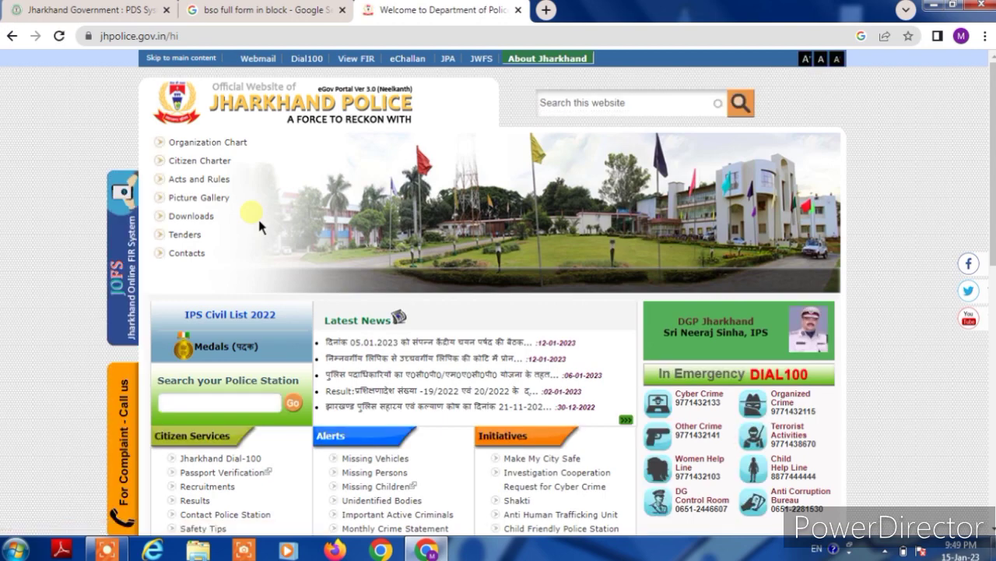
pyautogui.click(357, 62)
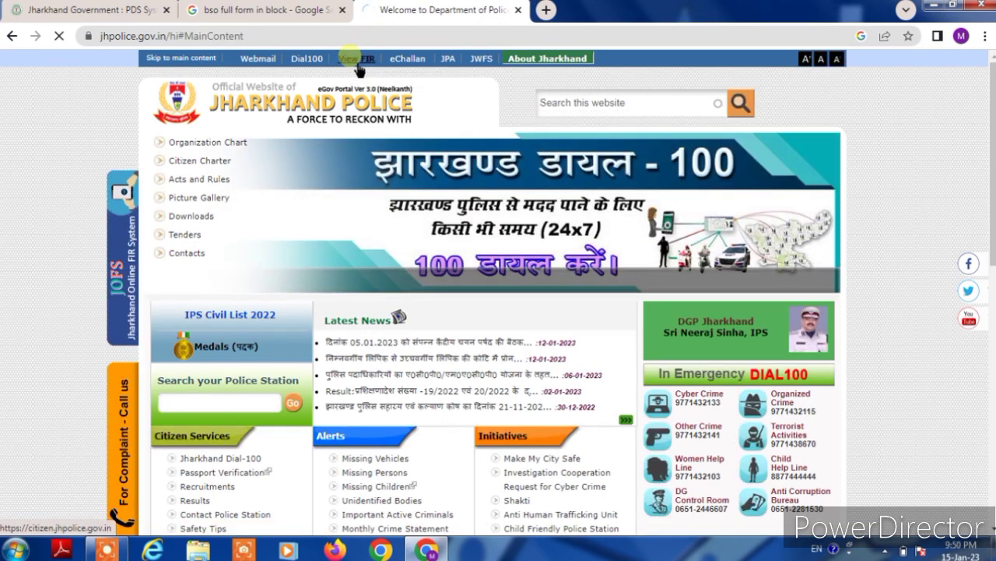